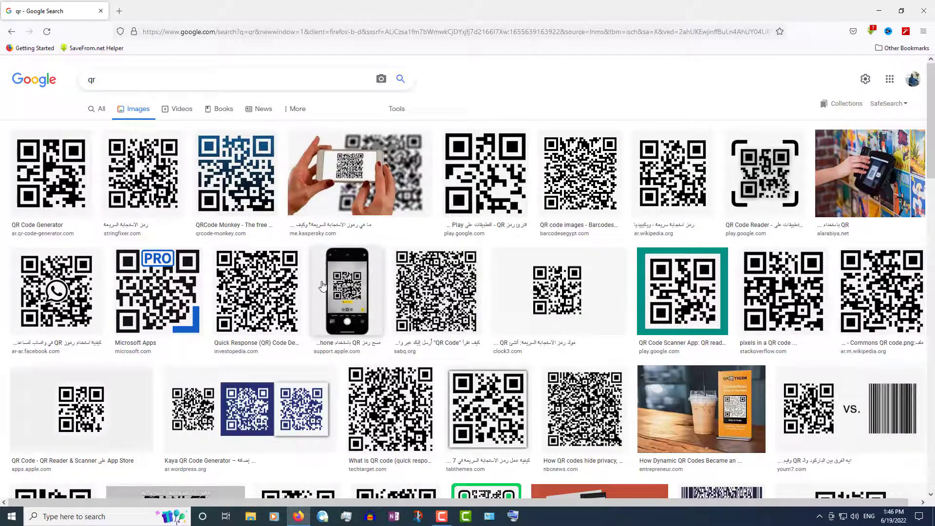
# Step: Look over the web and image search results for "qr"
pyautogui.click(323, 286)
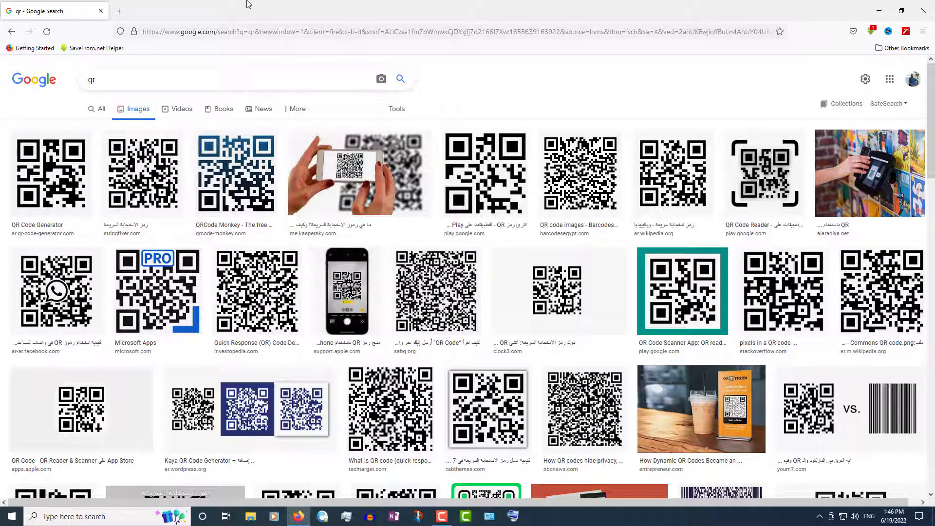
pyautogui.click(97, 111)
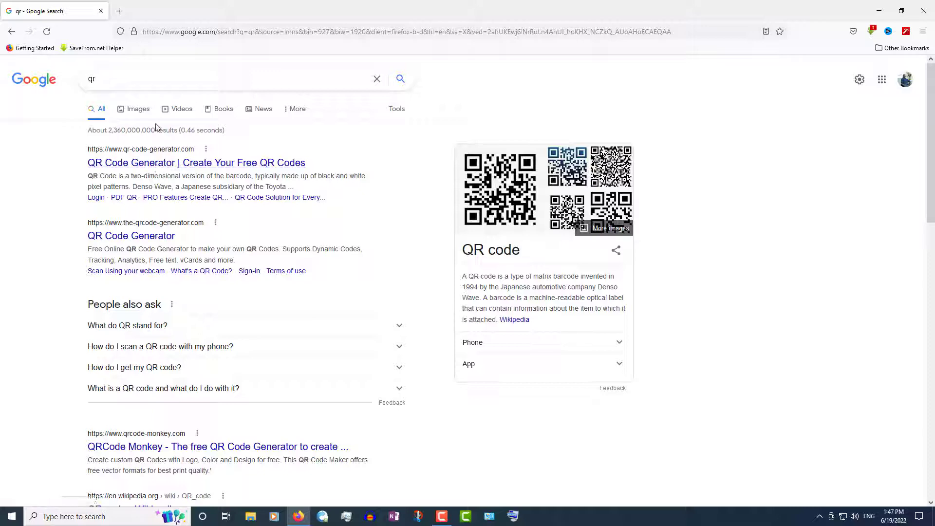
pyautogui.click(135, 114)
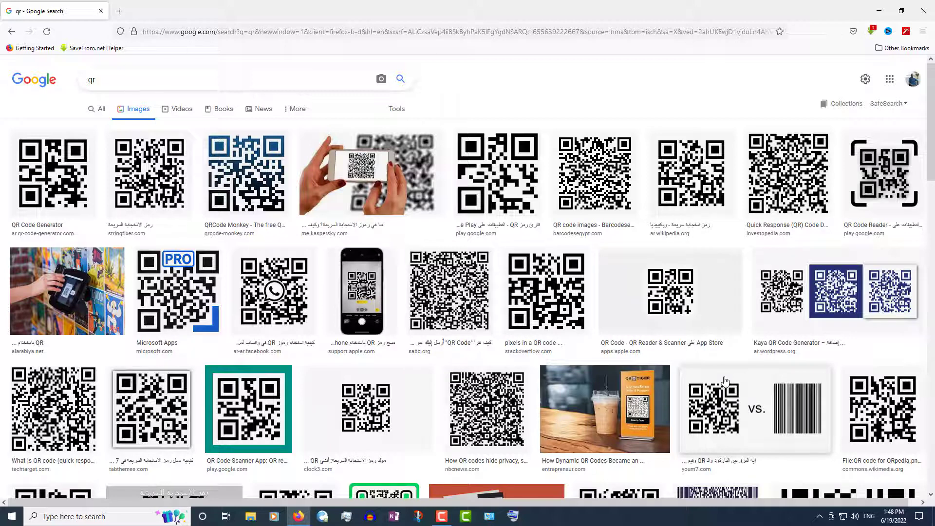
# Step: Return to all web results for "qr" and open the goqr.me QR Code Generator result
pyautogui.click(101, 117)
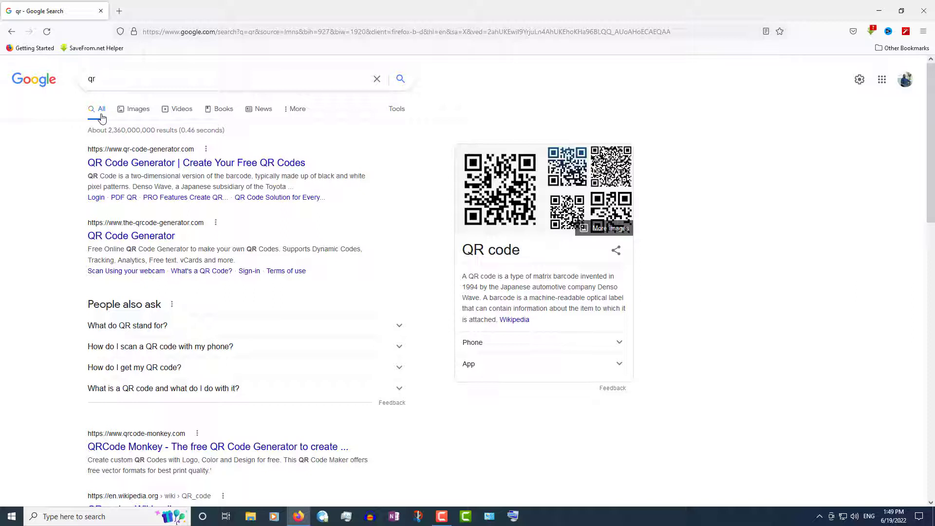
pyautogui.click(102, 79)
pyautogui.moveTo(102, 79); pyautogui.dragTo(82, 78)
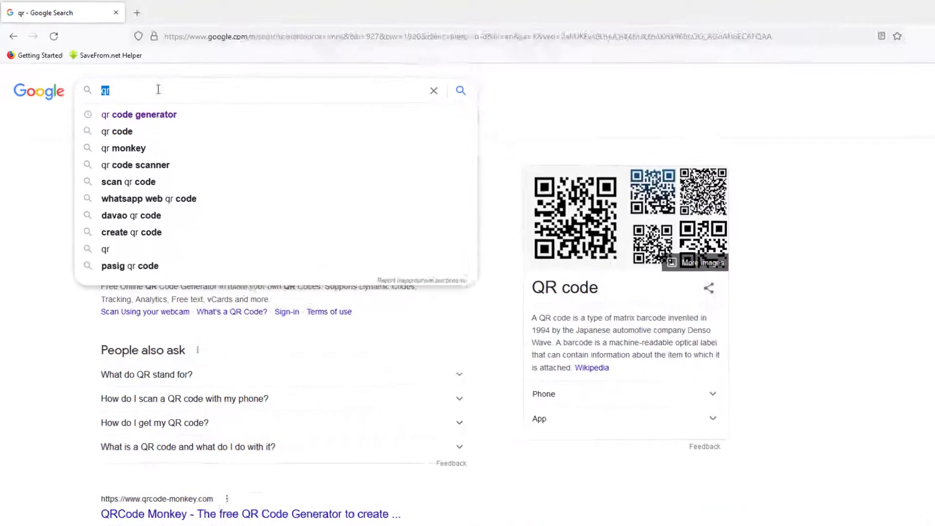
pyautogui.click(462, 113)
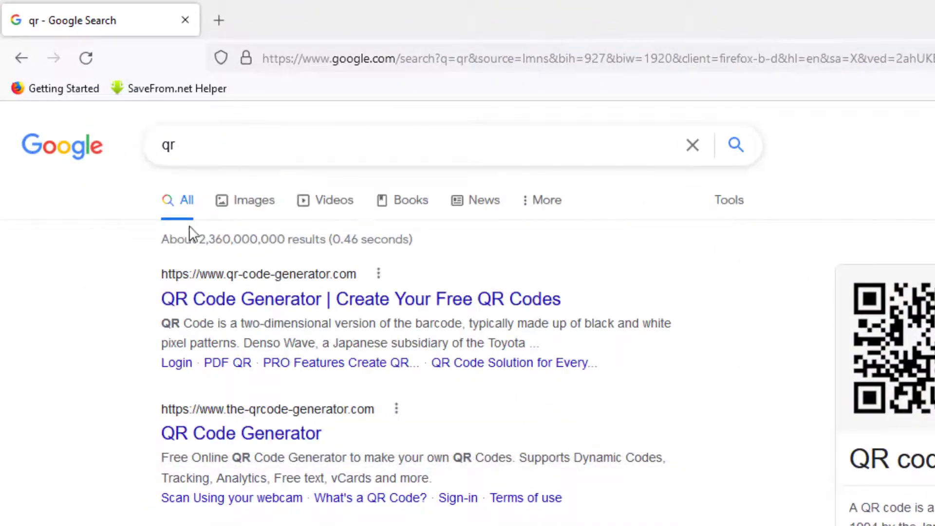
pyautogui.scroll(-15, 305, 440)
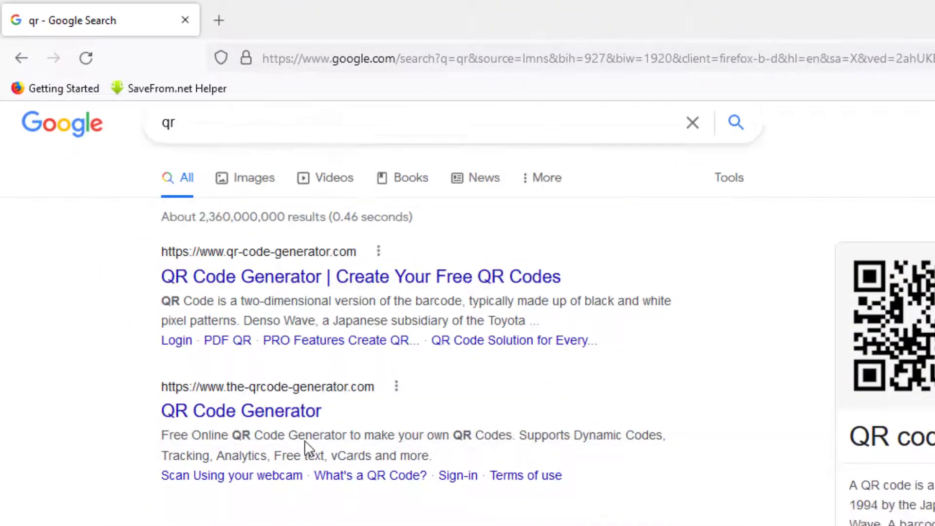
pyautogui.scroll(-7, 306, 453)
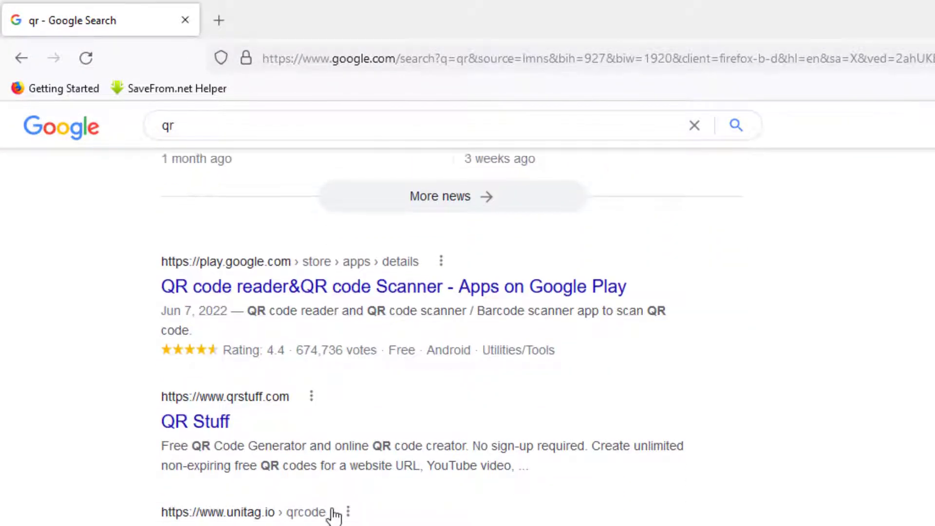
pyautogui.scroll(10, 335, 517)
pyautogui.scroll(2, 333, 507)
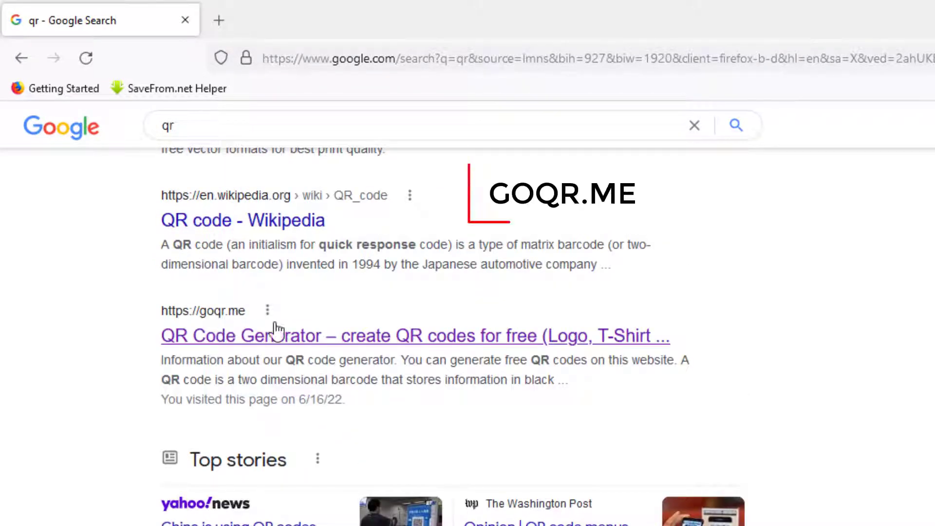
pyautogui.click(233, 341)
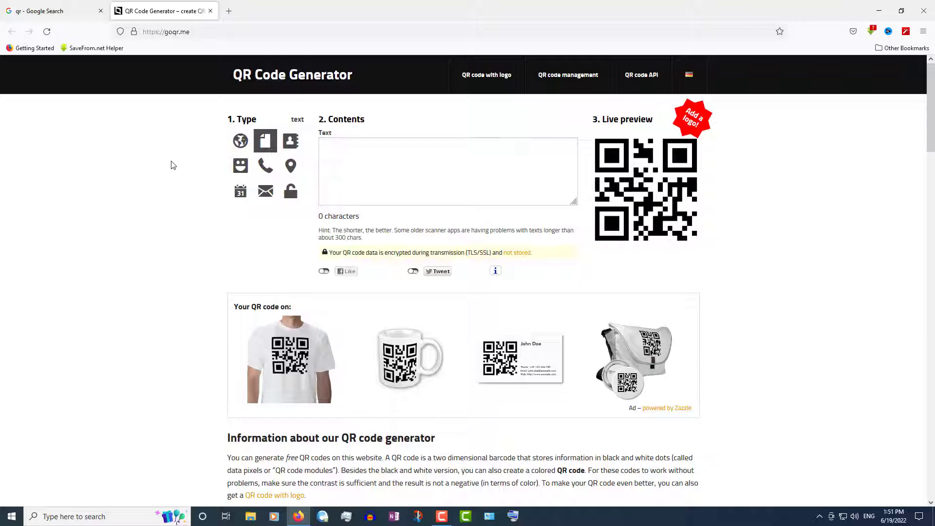
# Step: Set the QR code type to url and make the Website address field ready for entry
pyautogui.click(240, 141)
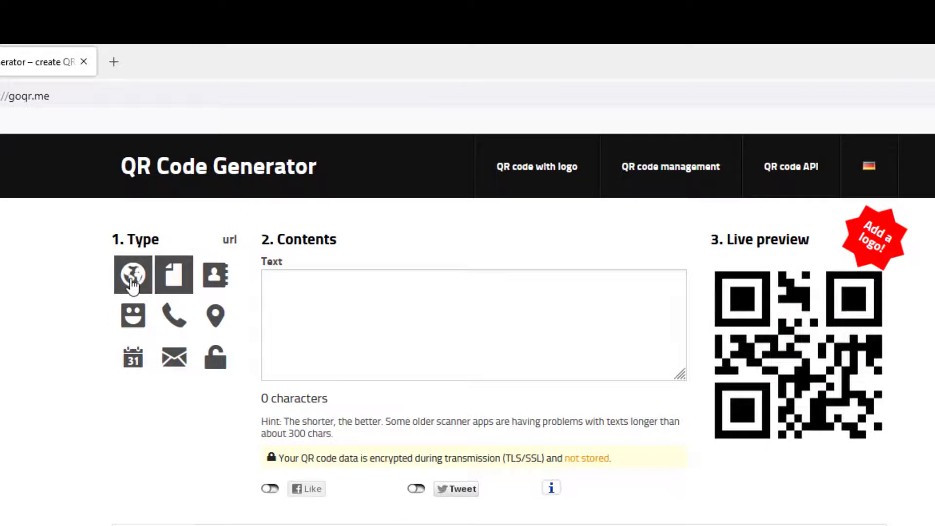
pyautogui.click(132, 284)
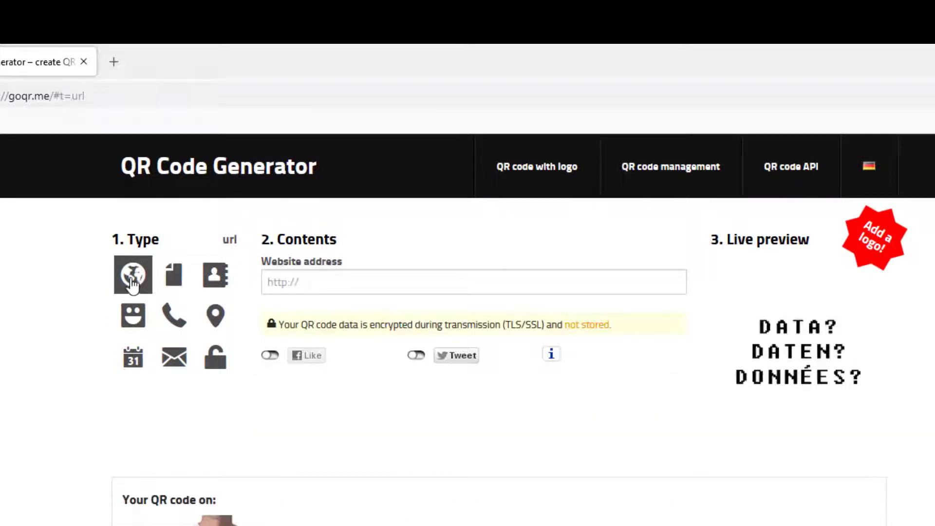
pyautogui.click(310, 282)
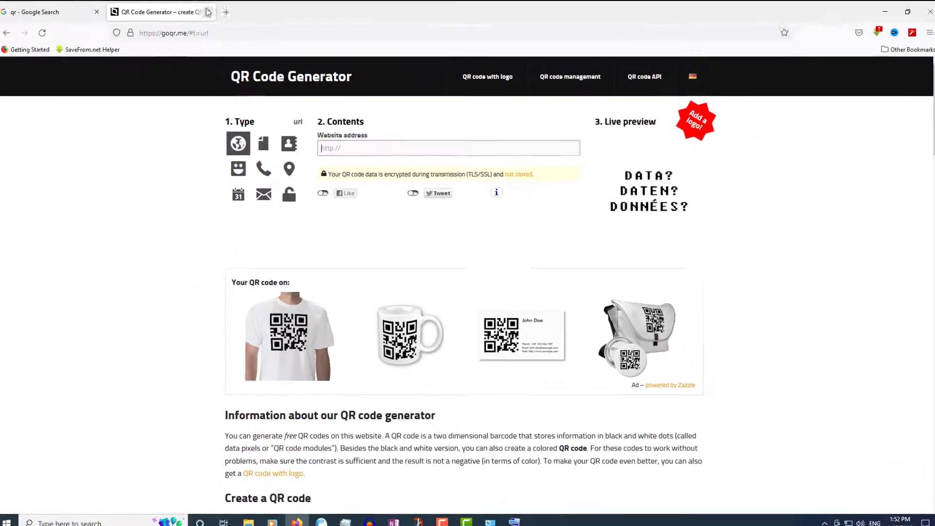
# Step: Open YouTube in a new tab and open the NK Computer Training video "Jifunze ku GOOGLE Advanced" in its own tab
pyautogui.click(229, 11)
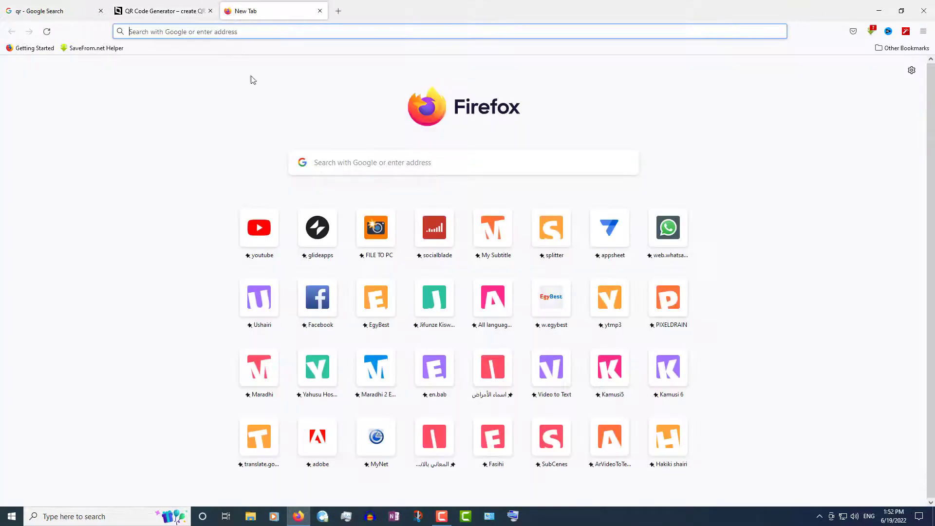
pyautogui.click(263, 217)
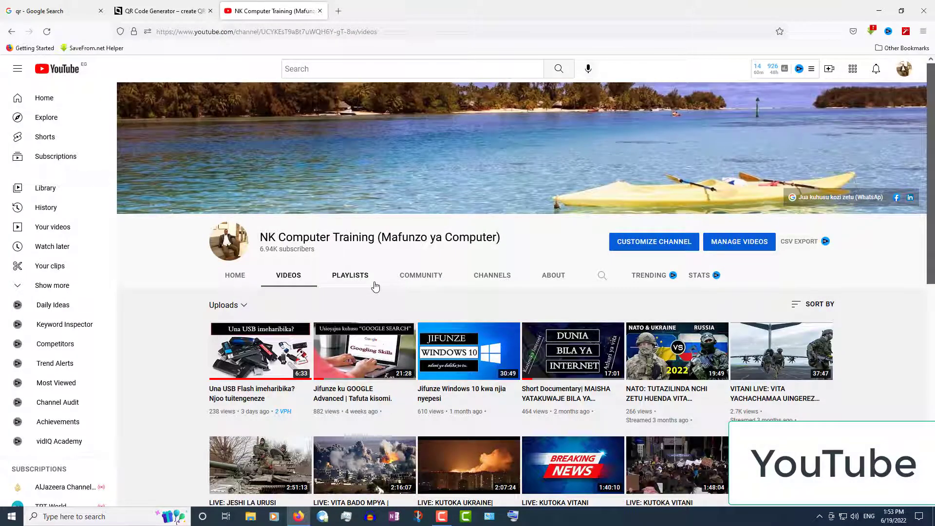
pyautogui.rightClick(372, 356)
pyautogui.click(388, 361)
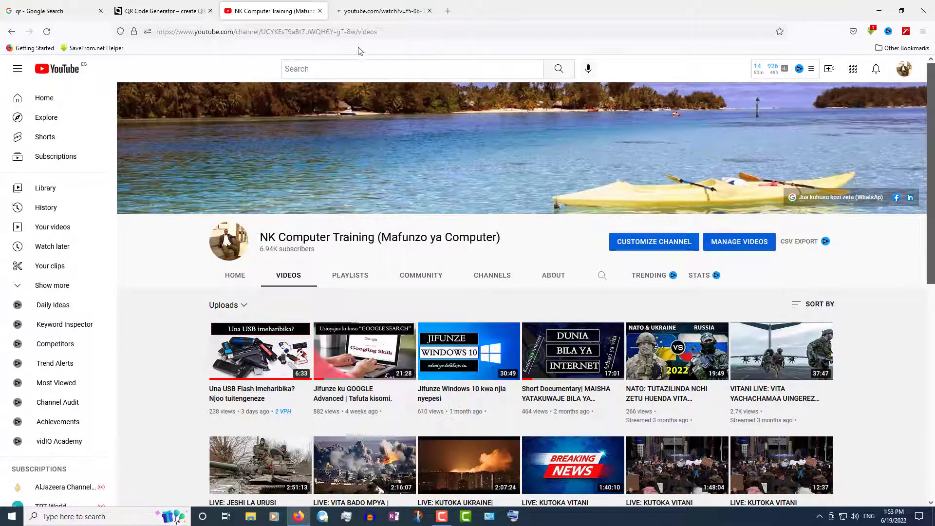
pyautogui.click(369, 17)
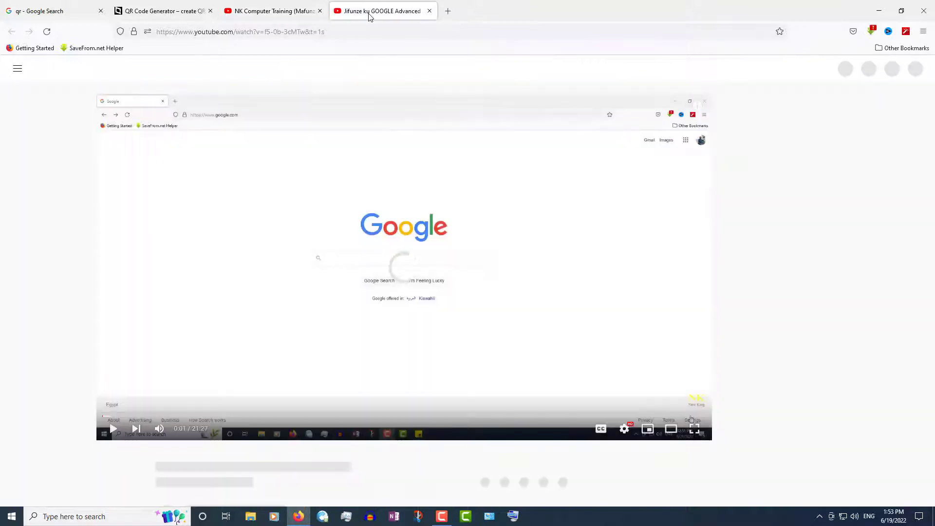
# Step: Copy the YouTube video's address and paste it as the website address in the QR Code Generator
pyautogui.click(353, 29)
pyautogui.hotkey('ctrl', 'a')
pyautogui.hotkey('ctrl', 'c')
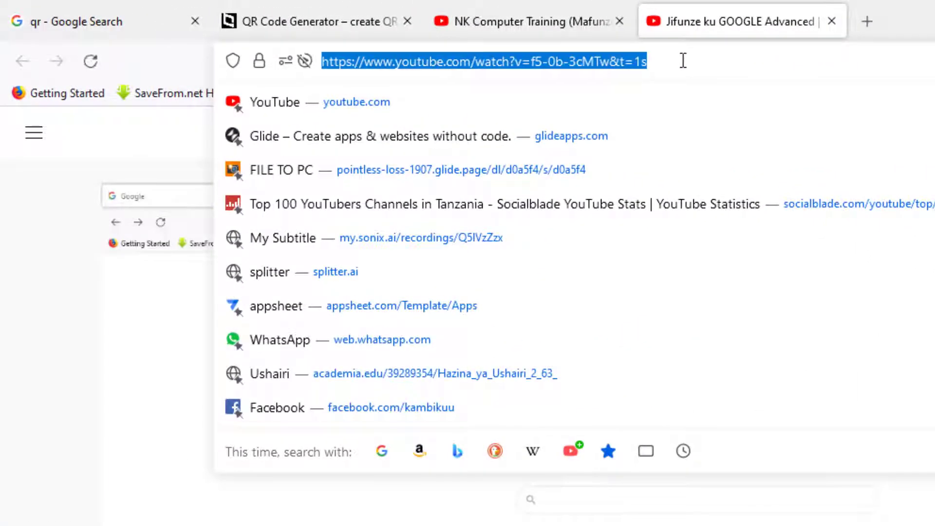
pyautogui.click(319, 22)
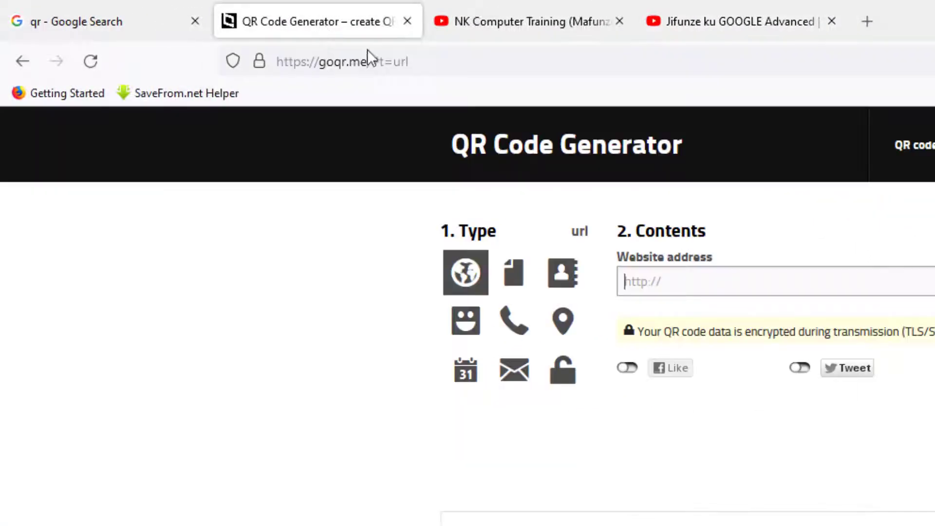
pyautogui.click(382, 205)
pyautogui.hotkey('ctrl', 'v')
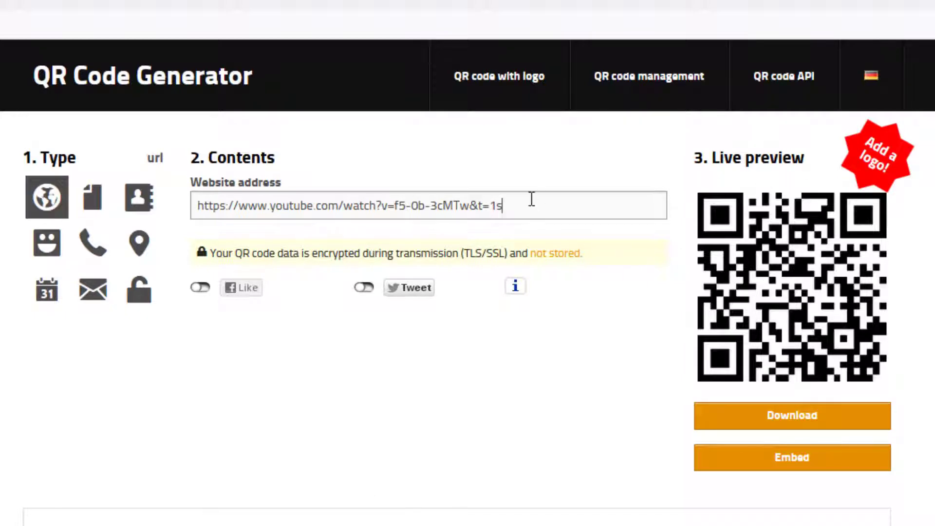
# Step: Clear the website address, switch the QR code type to text and activate its empty text field
pyautogui.moveTo(530, 203); pyautogui.dragTo(99, 261)
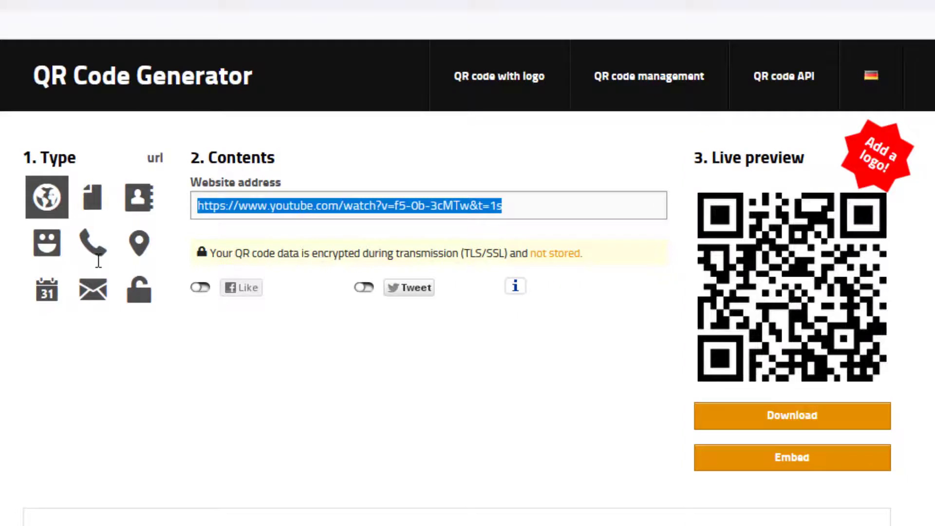
pyautogui.press('BackSpace')
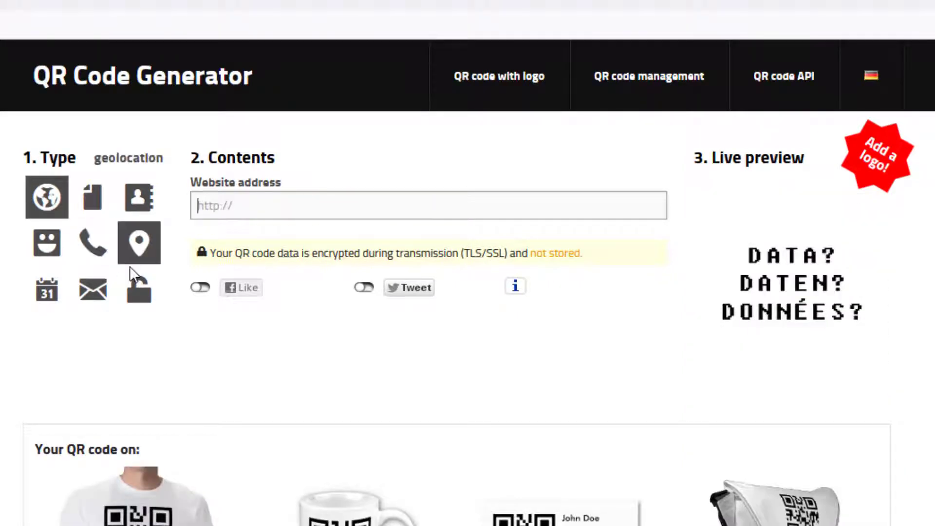
pyautogui.click(101, 214)
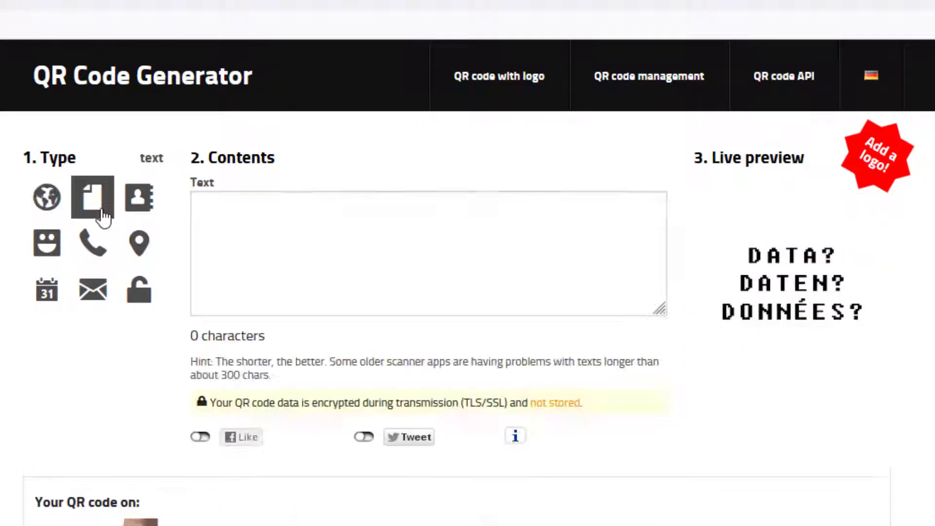
pyautogui.click(196, 209)
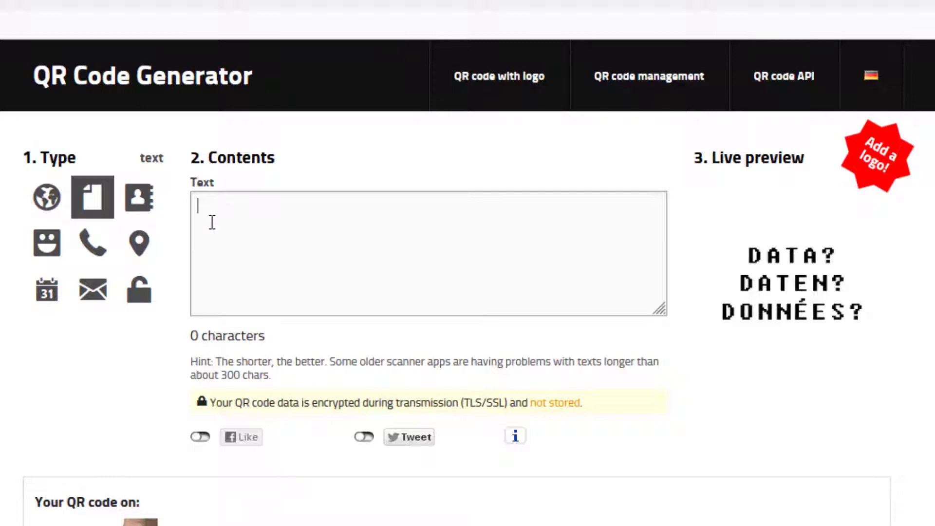
# Step: Examine the entry fields offered for the contact card, SMS, call, event and email QR code types
pyautogui.click(147, 204)
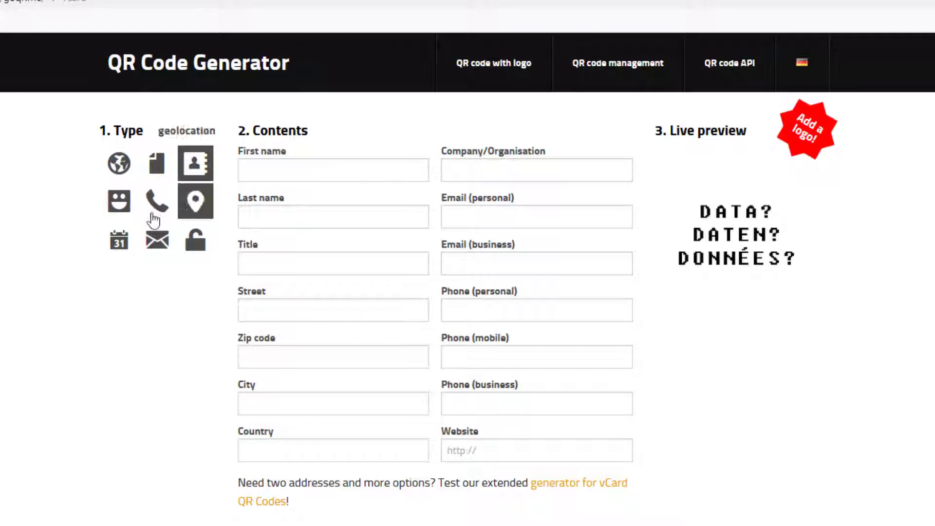
pyautogui.click(126, 208)
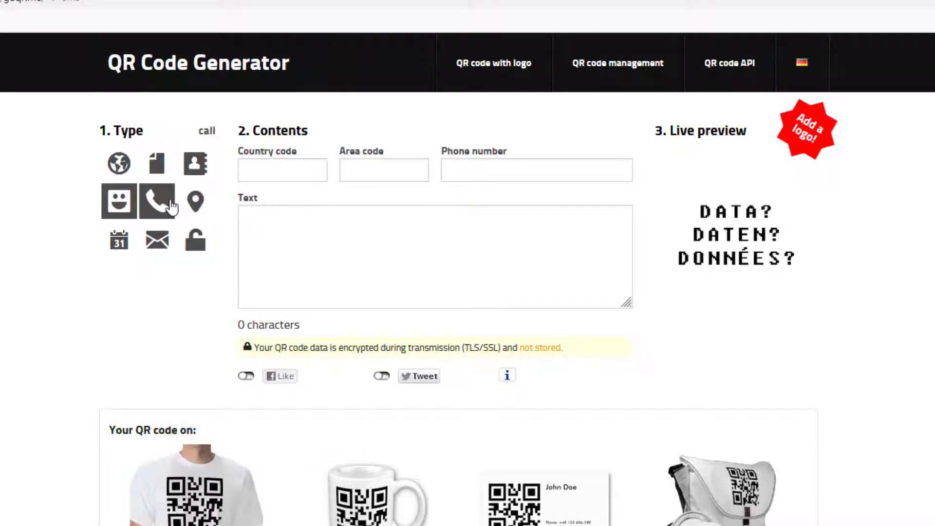
pyautogui.click(170, 207)
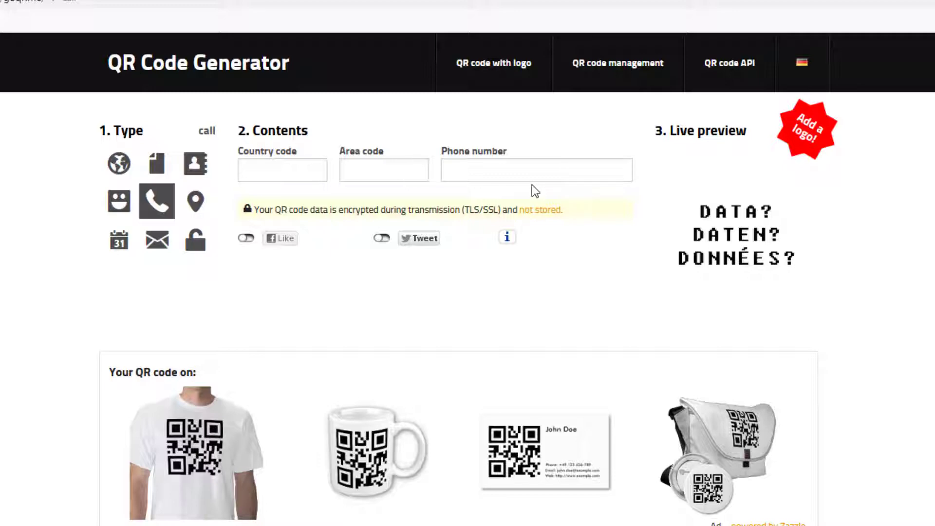
pyautogui.click(122, 240)
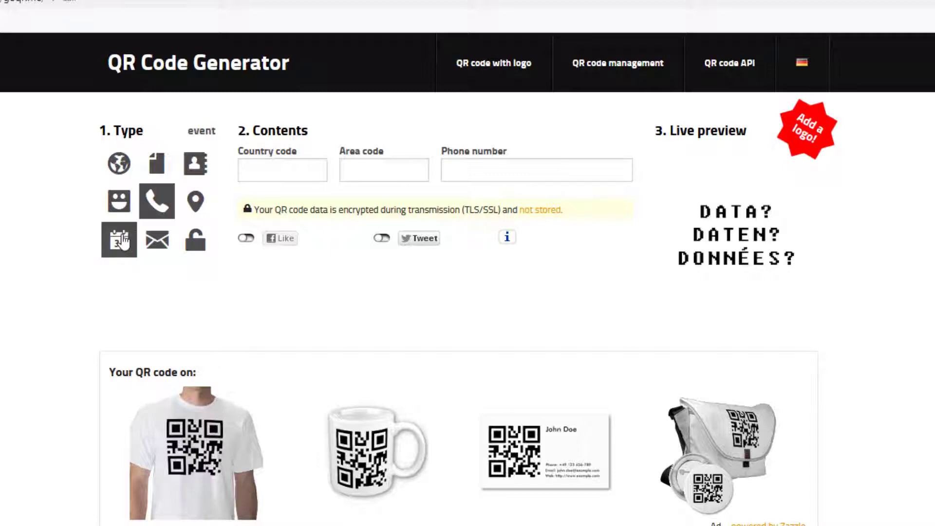
pyautogui.click(162, 240)
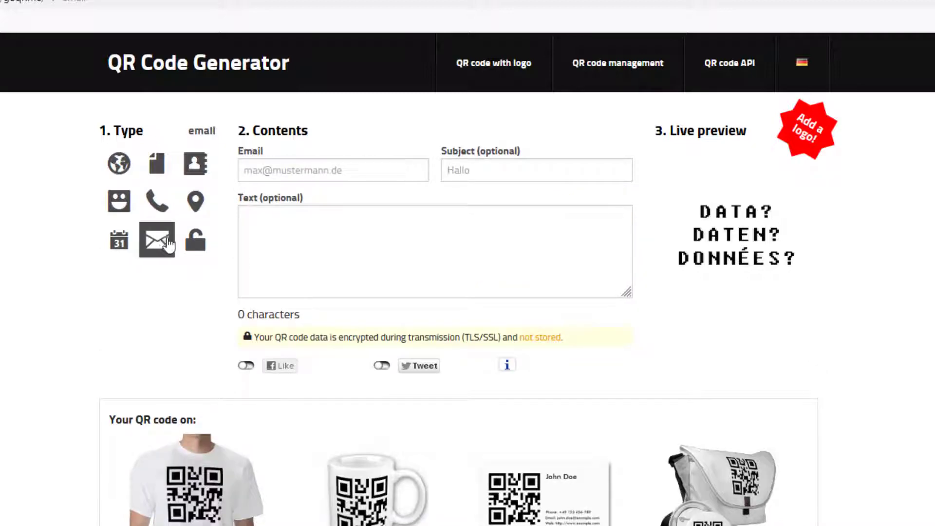
# Step: Switch the QR code type to wifi and choose WPA as the network encryption
pyautogui.click(191, 257)
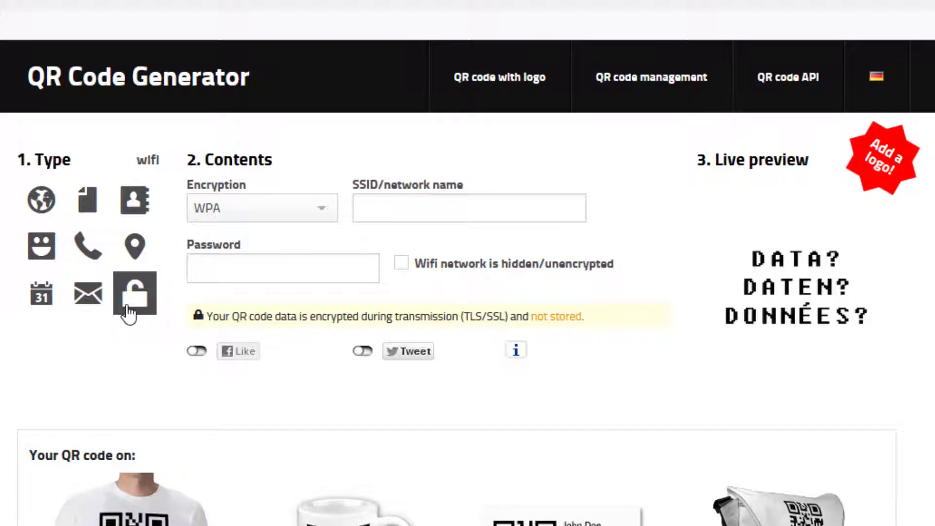
pyautogui.click(274, 215)
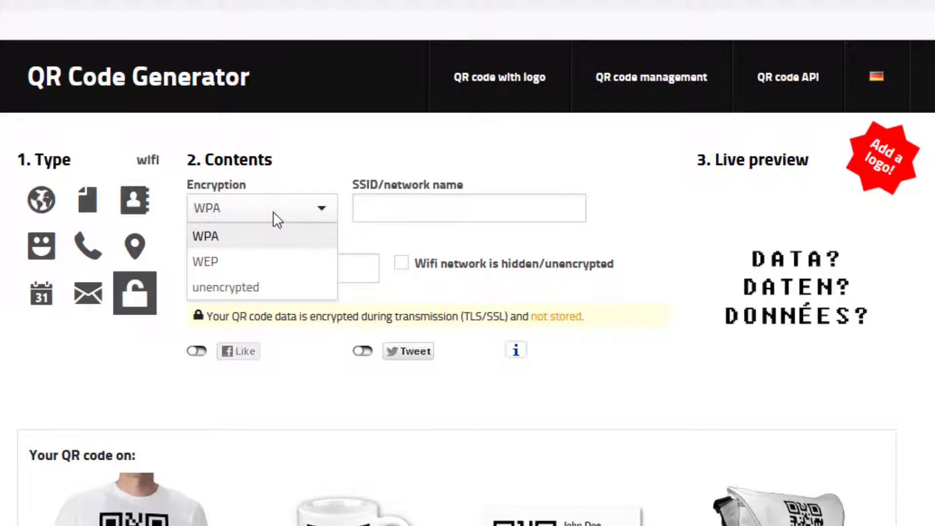
pyautogui.click(215, 238)
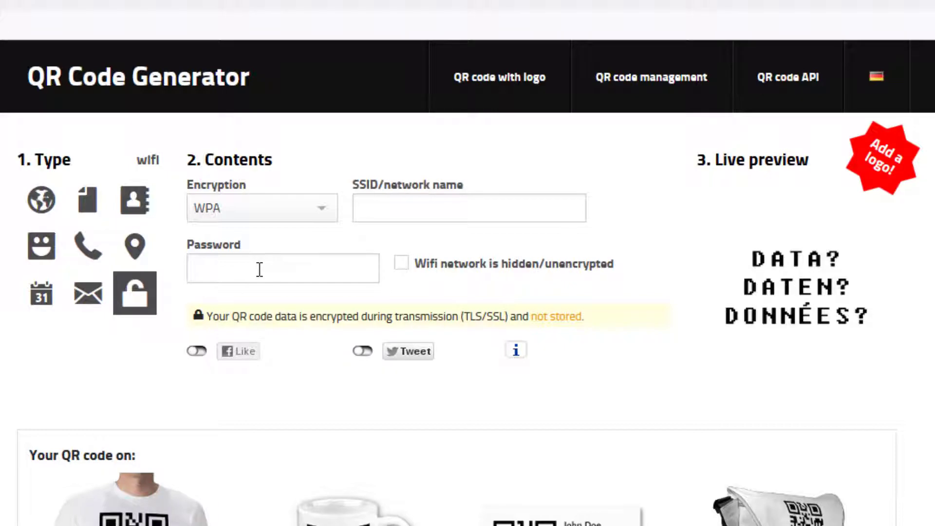
# Step: Enter WE_9ANK43DE as the network name and fill in the wifi password for the QR code
pyautogui.click(401, 215)
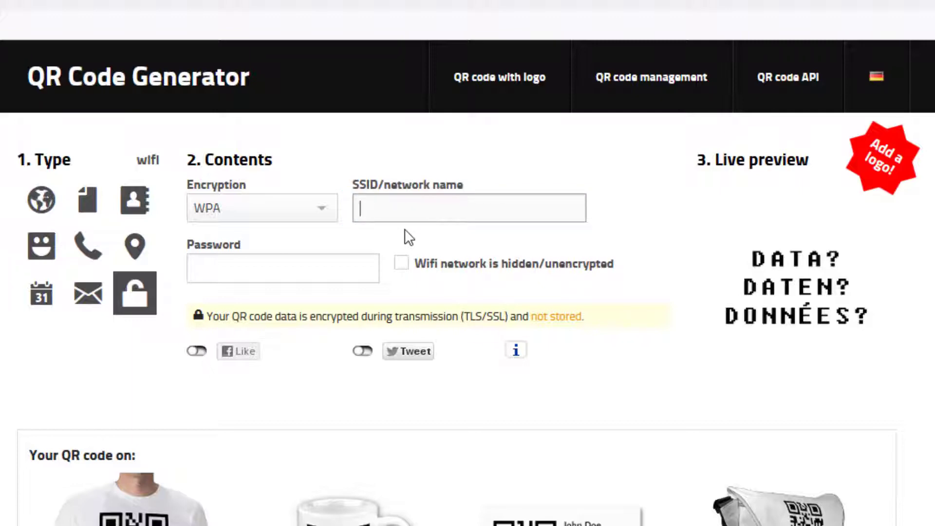
pyautogui.click(254, 277)
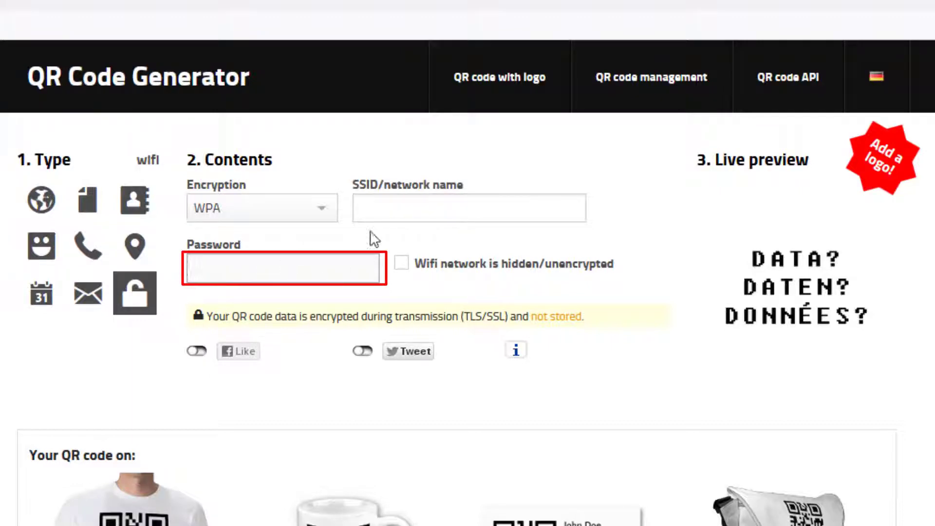
pyautogui.click(374, 218)
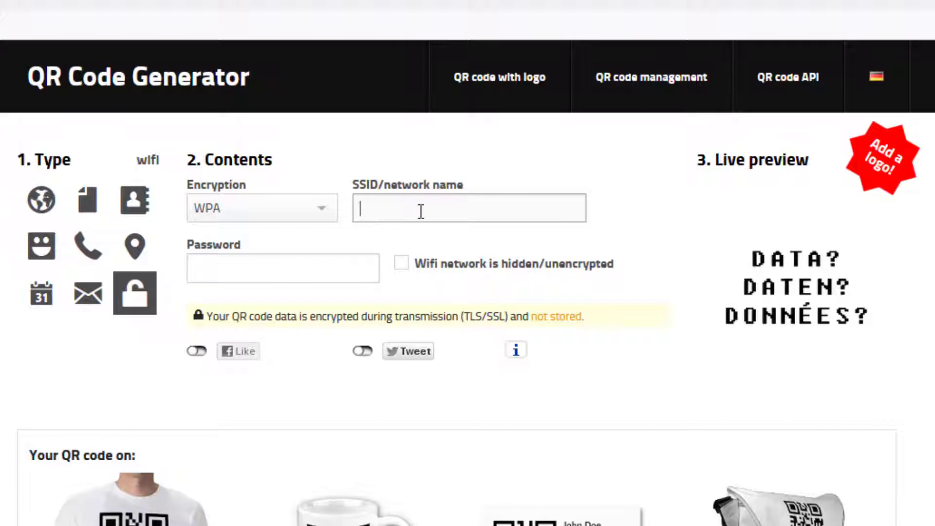
pyautogui.write('WE_9ANK43DE')
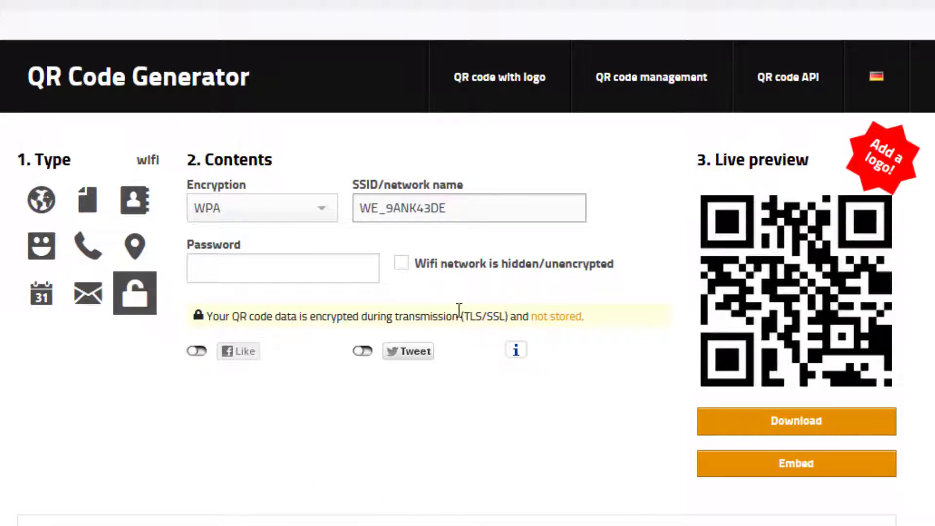
pyautogui.click(229, 268)
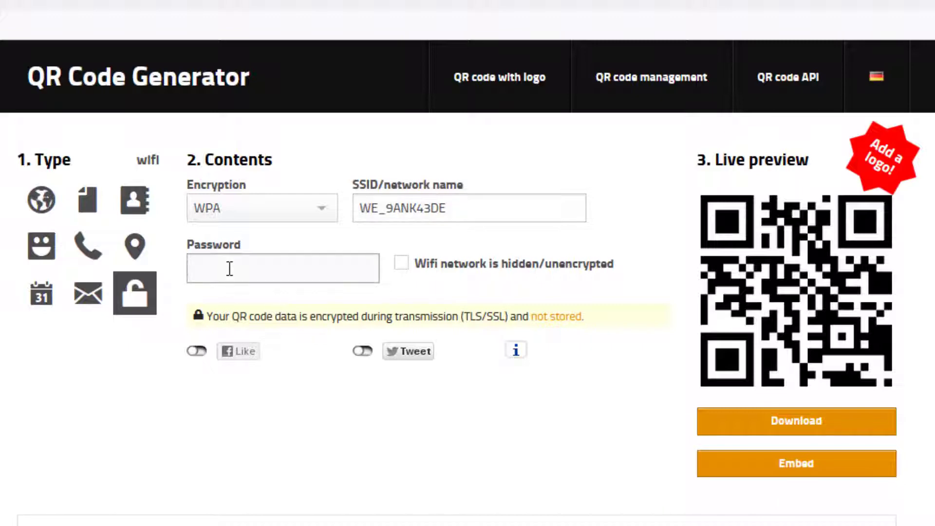
pyautogui.write('*********')
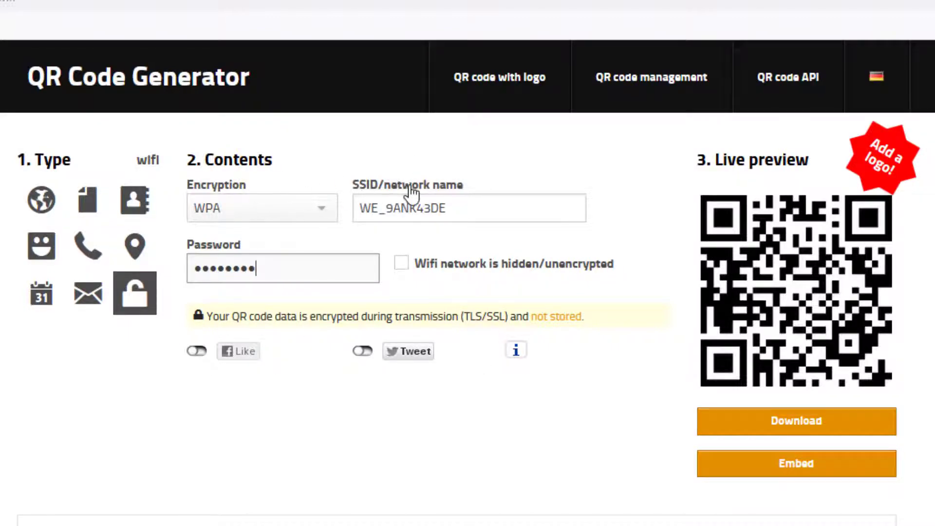
# Step: Download the wifi QR code as a PNG image and open the downloaded file qrcode(1).png
pyautogui.click(816, 431)
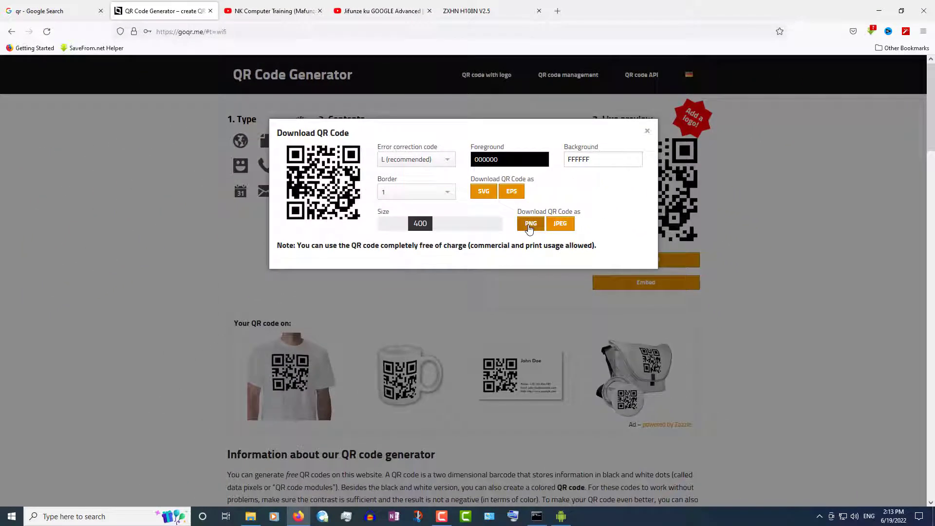
pyautogui.click(580, 360)
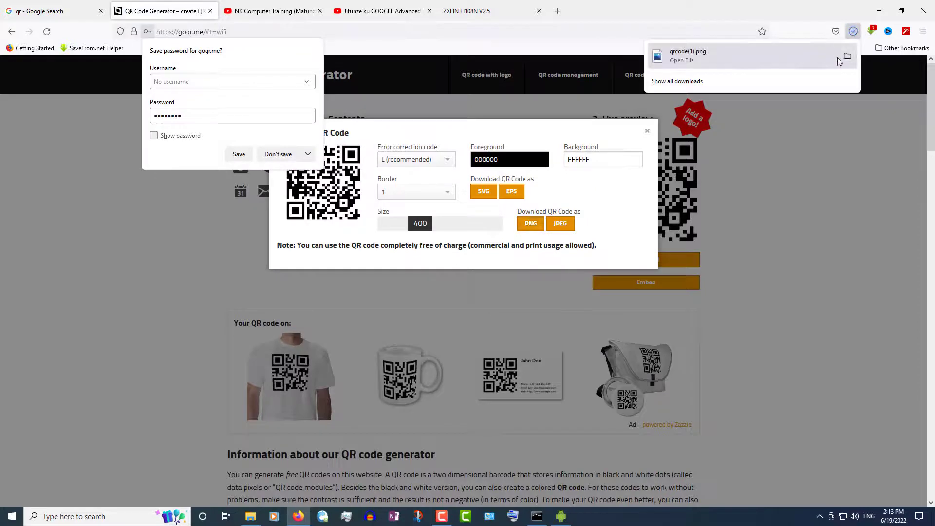
pyautogui.click(809, 62)
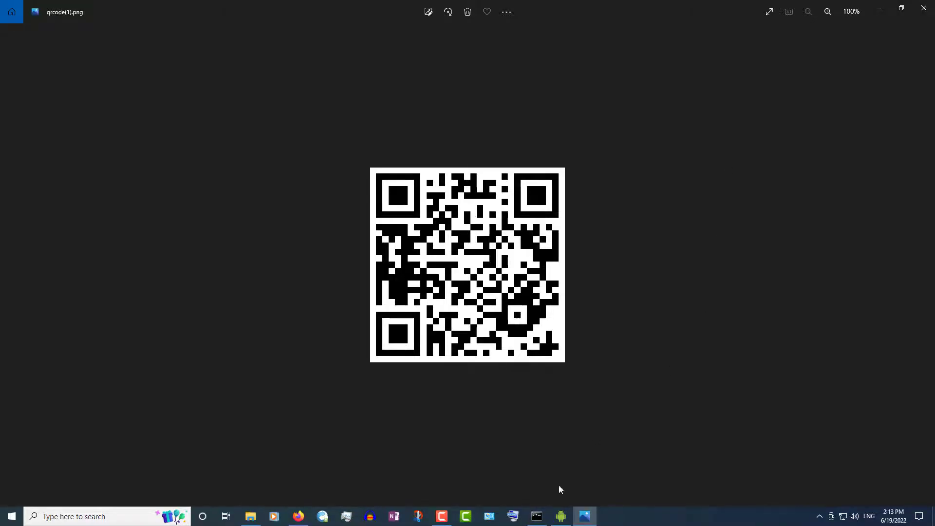
# Step: Connect the mirrored phone to WE_9ANK43DE from the scanned QR code, and forget that network in its Wi-Fi settings
pyautogui.click(563, 518)
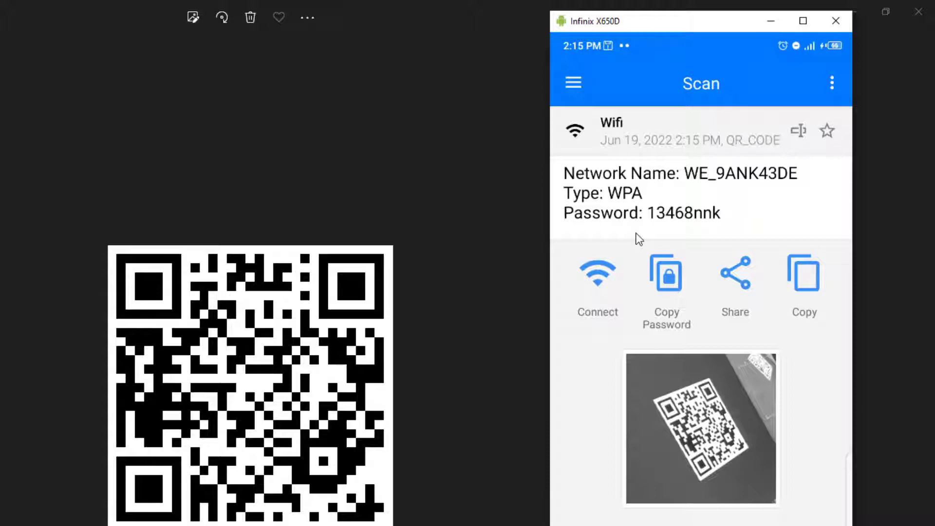
pyautogui.click(599, 282)
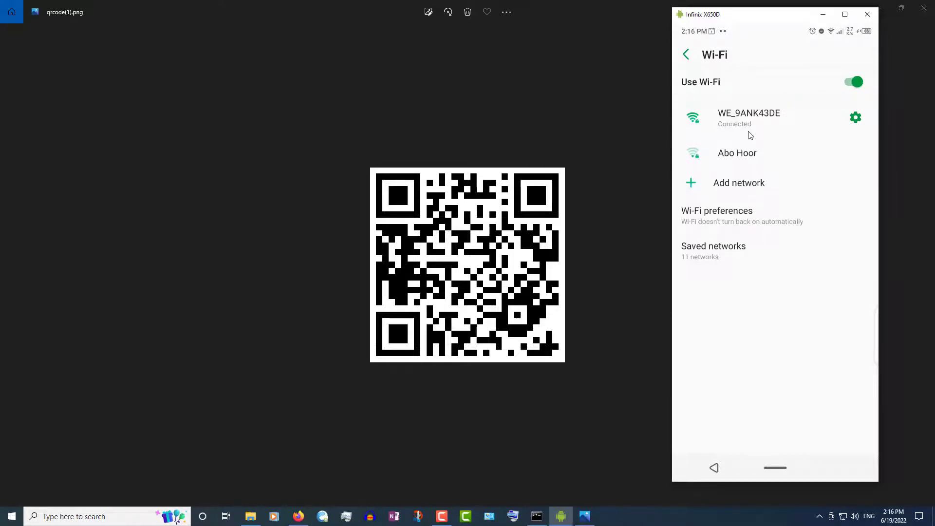
pyautogui.click(854, 121)
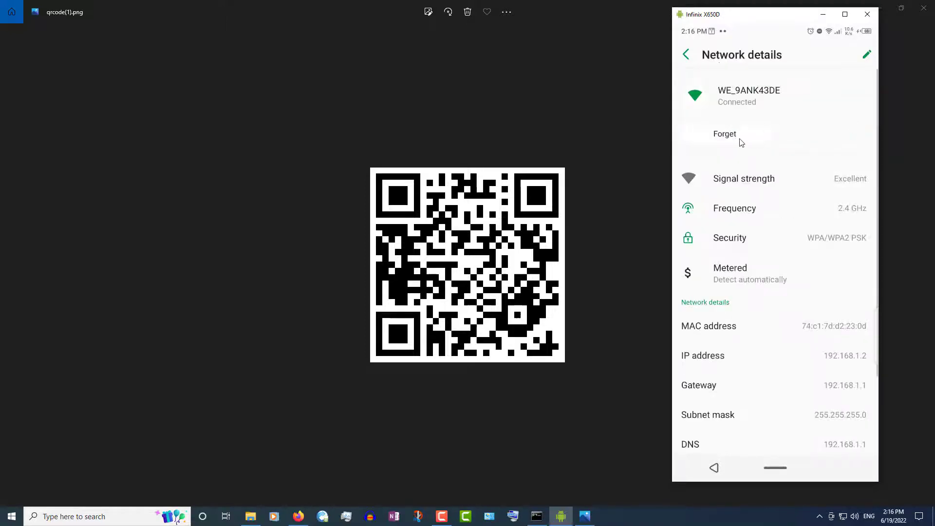
pyautogui.click(738, 139)
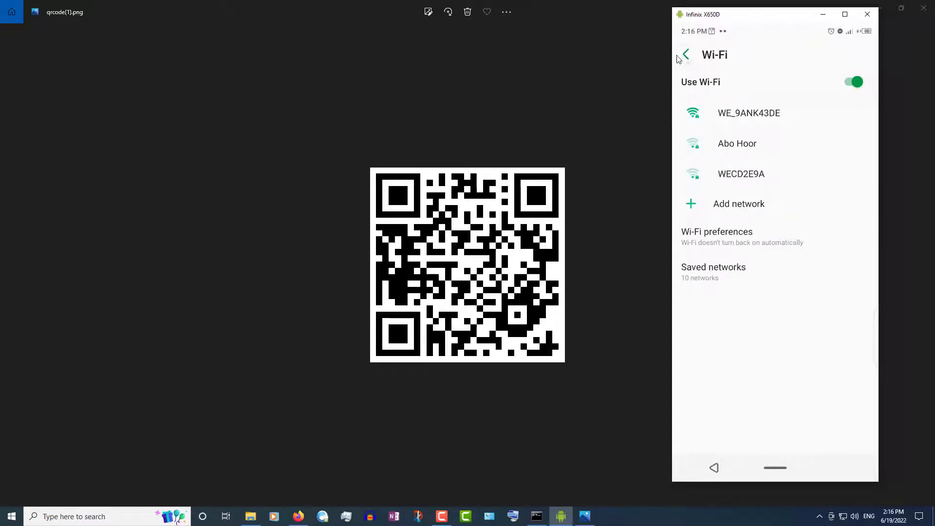
pyautogui.click(686, 57)
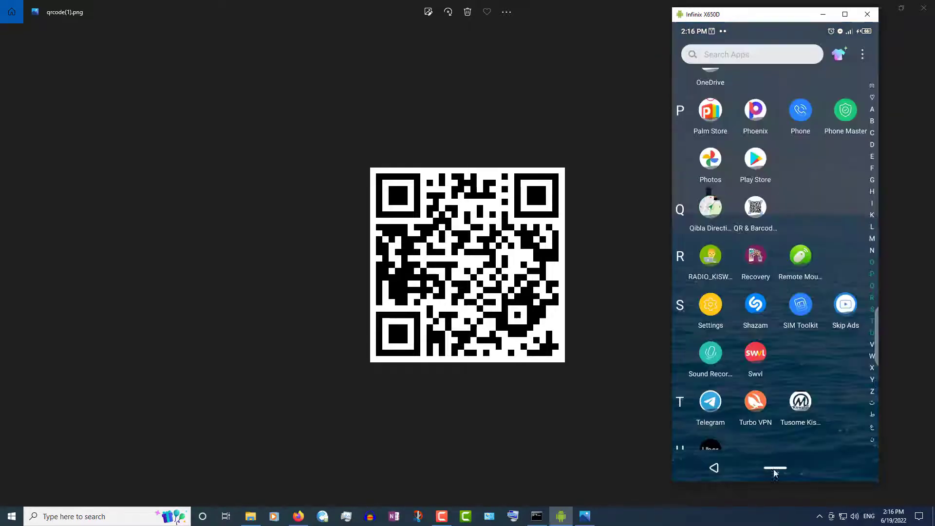
# Step: Check the Wi-Fi networks available on the mirrored phone and return to the QR Code Generator page in Firefox
pyautogui.hotkey('alt', 'Tab')
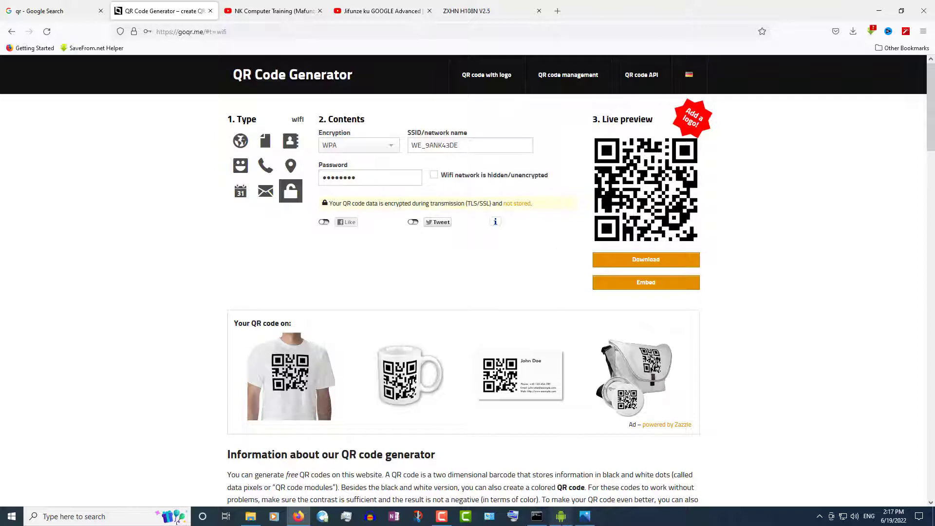
pyautogui.click(561, 517)
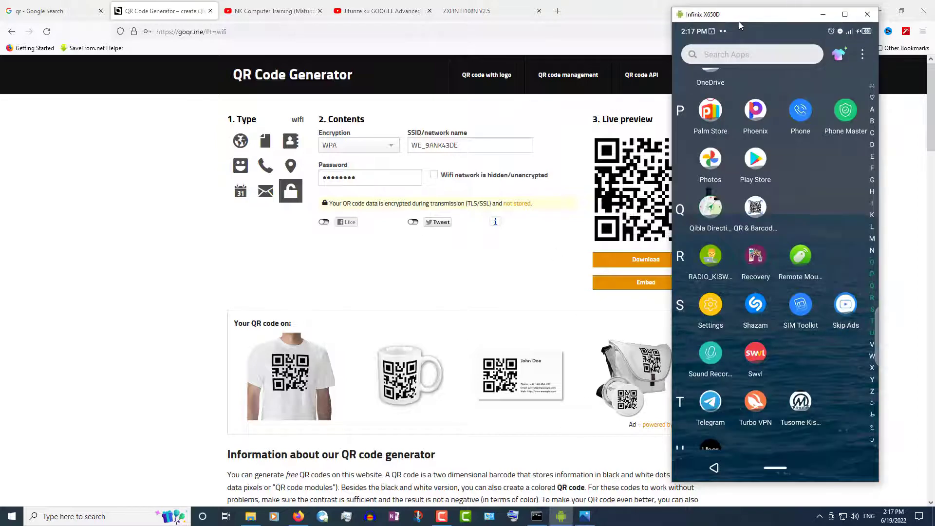
pyautogui.moveTo(741, 28); pyautogui.dragTo(695, 109)
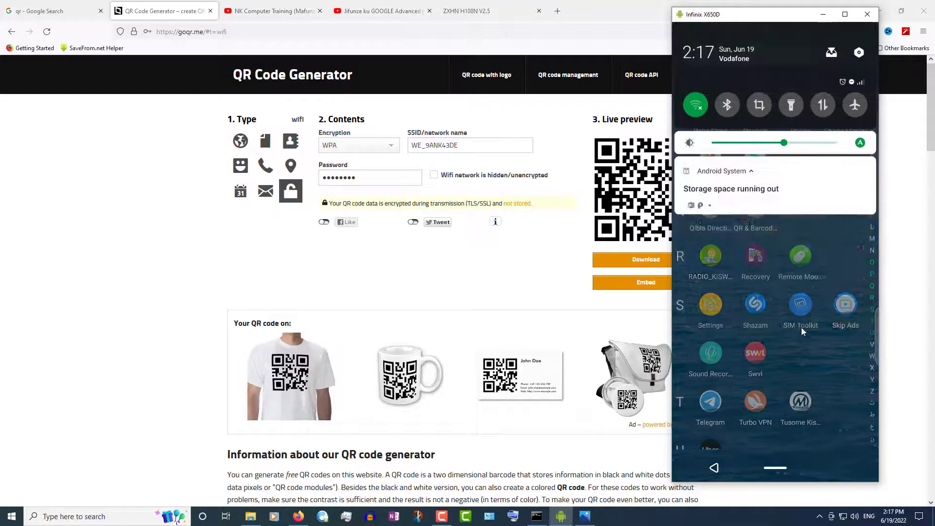
pyautogui.click(695, 109)
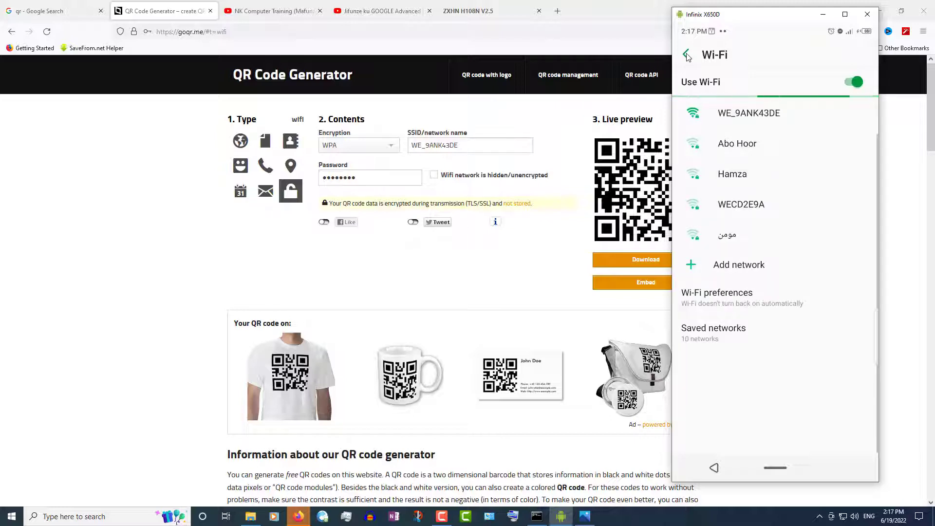
pyautogui.click(823, 14)
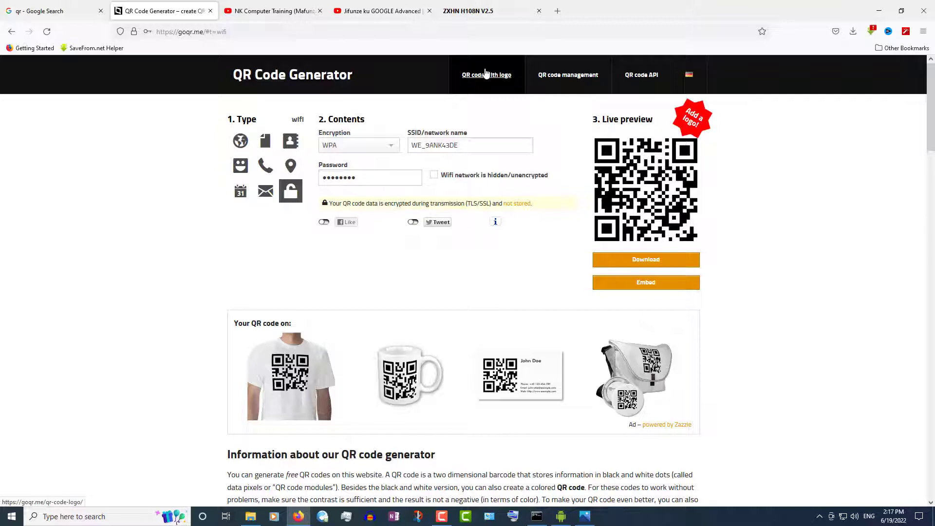
# Step: Close the timed-out router page and load the router address 192.168.1.1 in a new browser tab
pyautogui.click(467, 12)
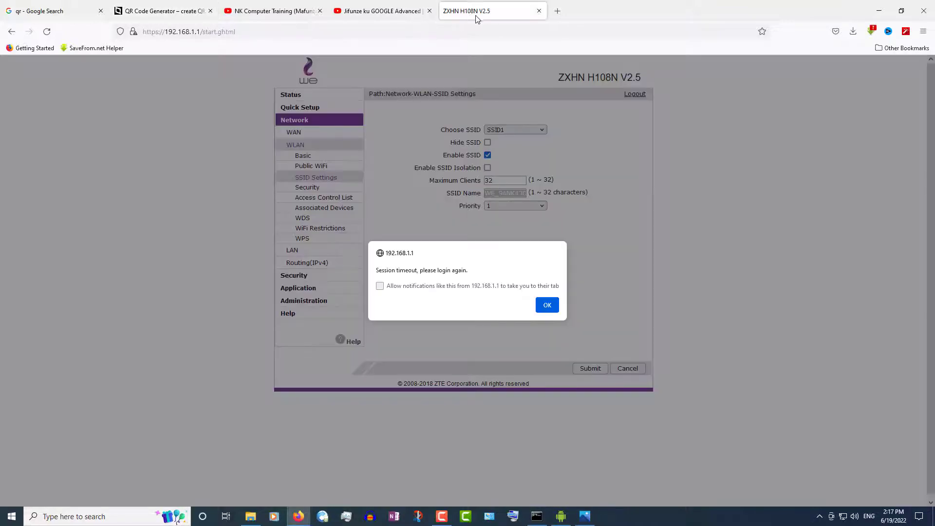
pyautogui.click(539, 11)
pyautogui.click(448, 11)
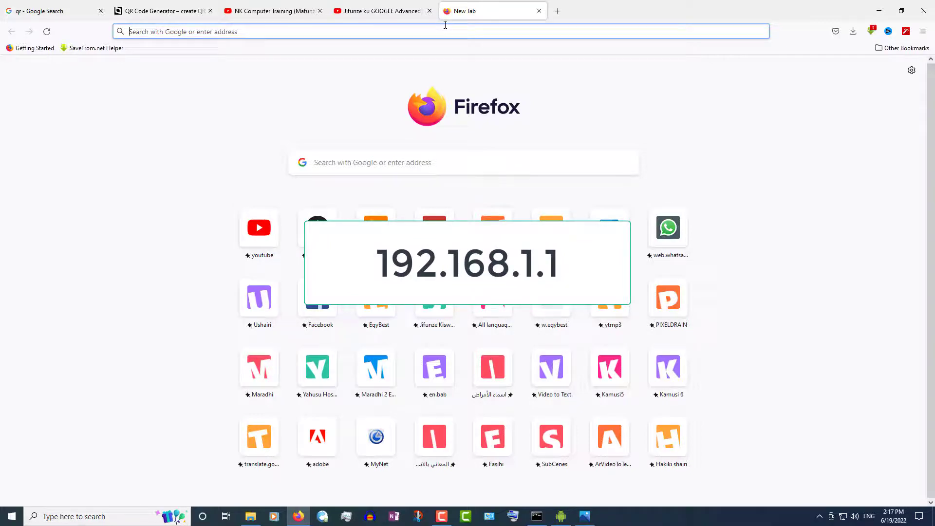
pyautogui.write('1')
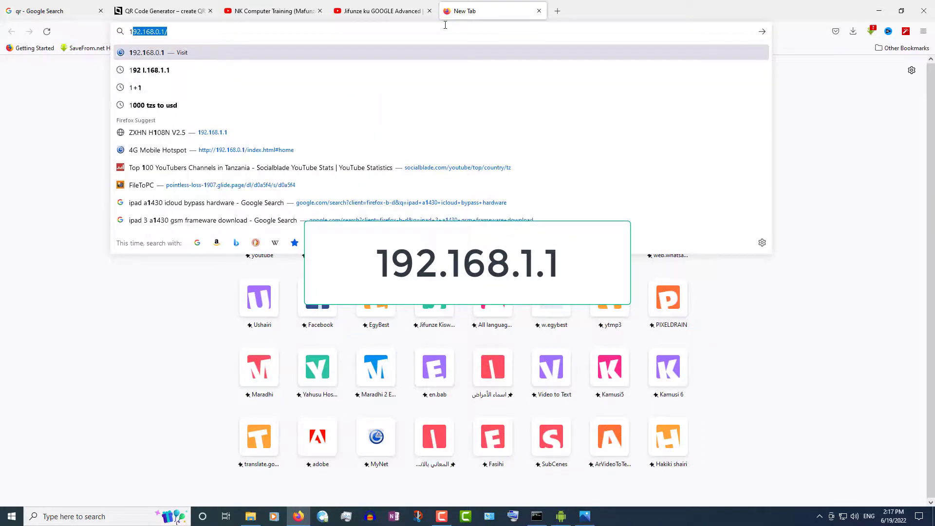
pyautogui.write('92')
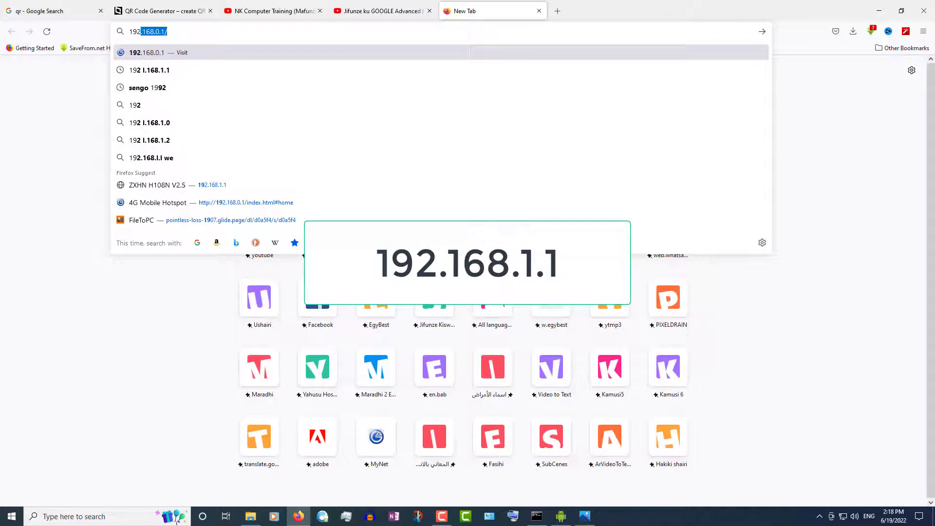
pyautogui.write('.')
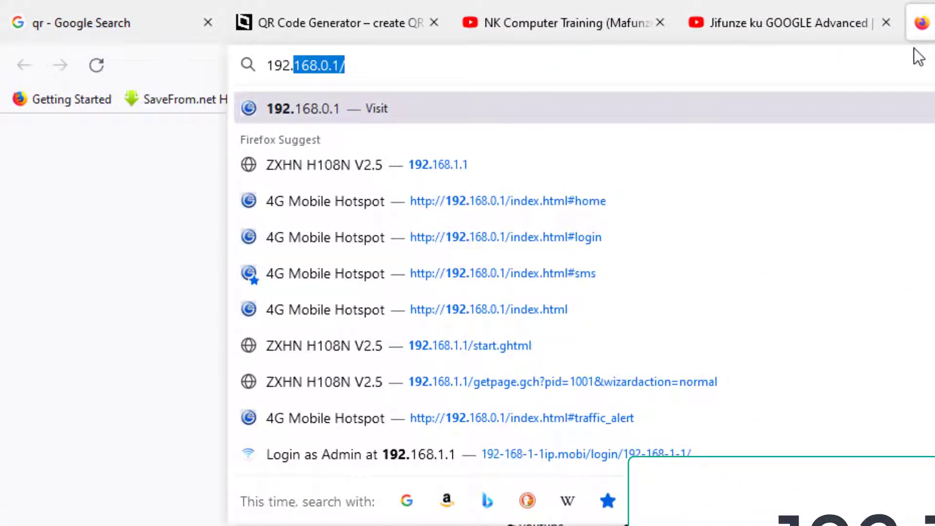
pyautogui.write('168')
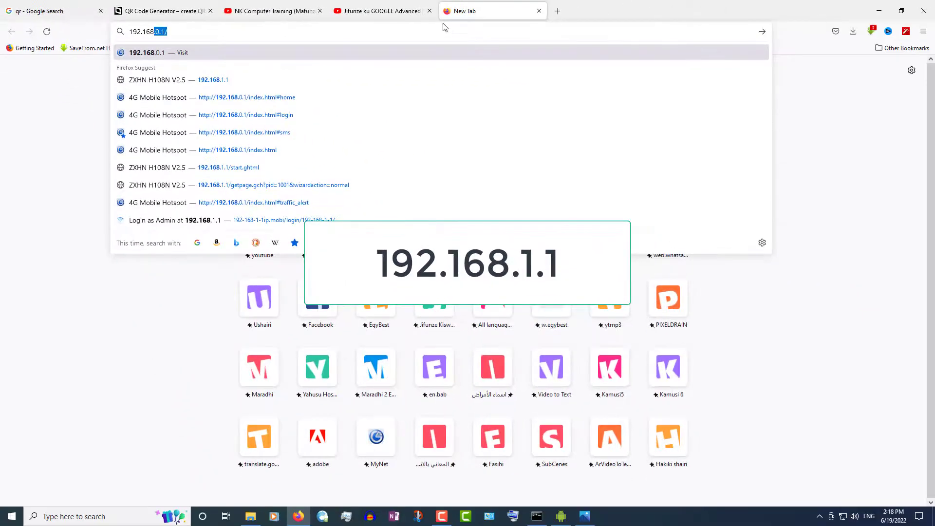
pyautogui.write('.1.')
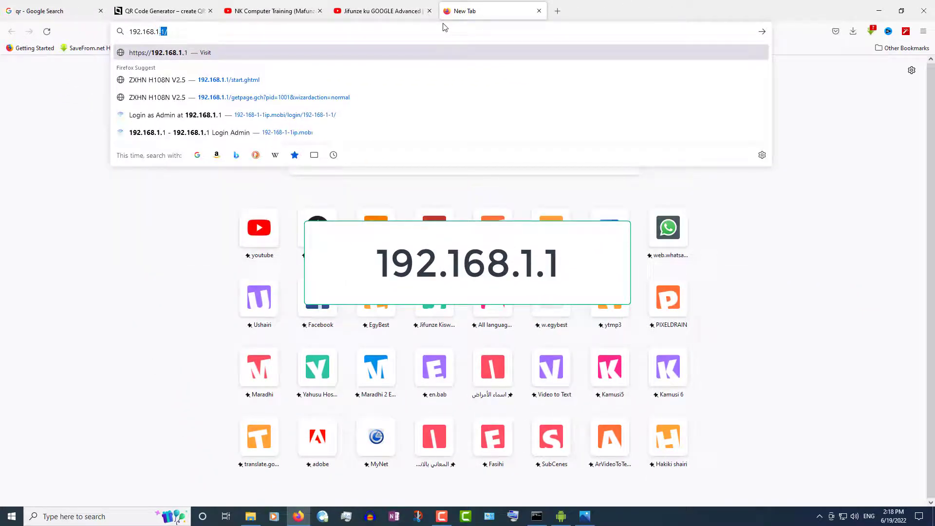
pyautogui.write('1')
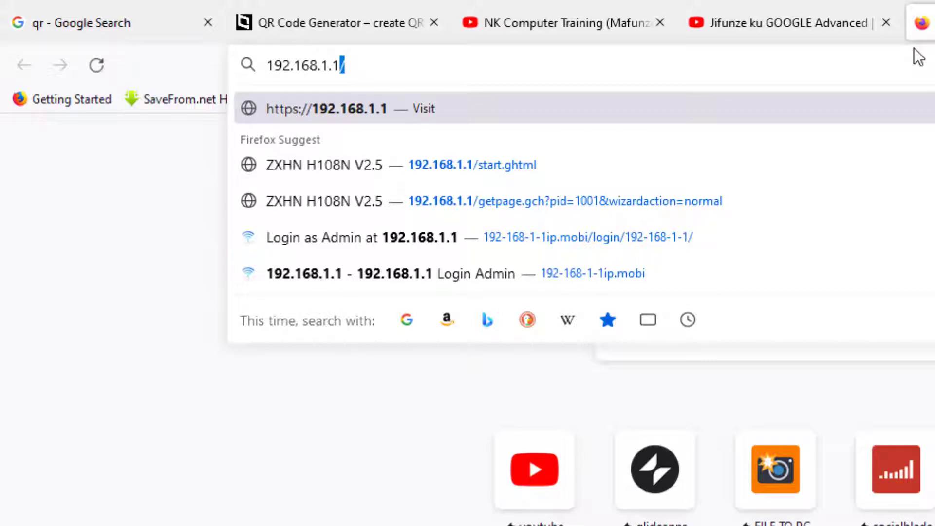
pyautogui.press('Return')
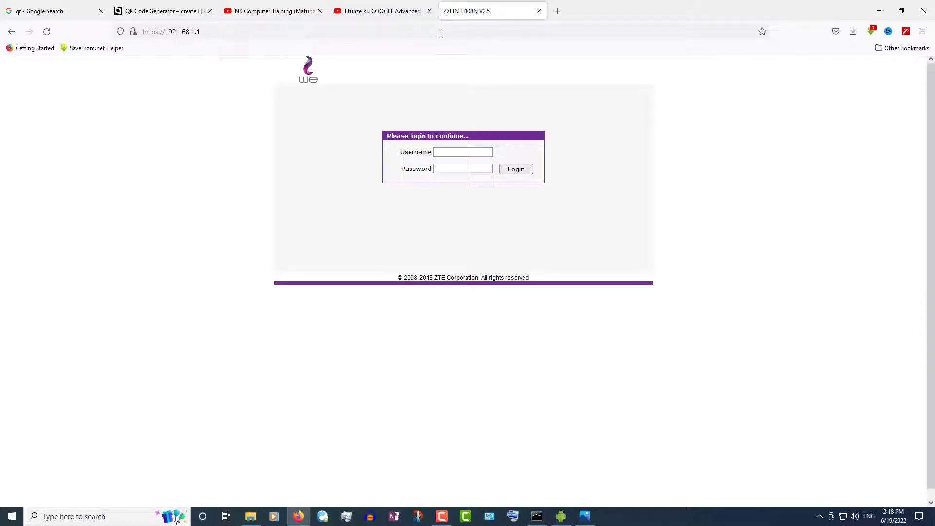
# Step: Log in to the router's administration page with the saved admin username and its password
pyautogui.click(452, 154)
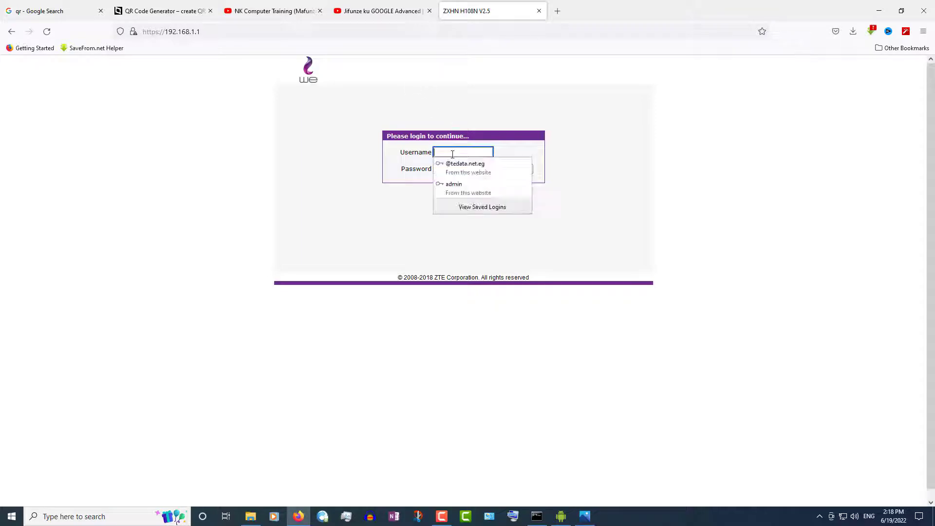
pyautogui.click(297, 186)
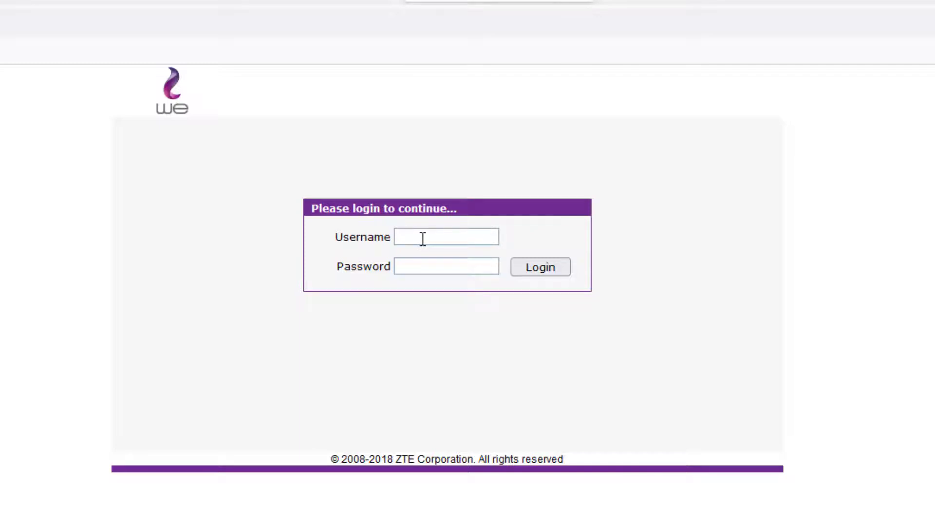
pyautogui.click(423, 239)
pyautogui.click(433, 302)
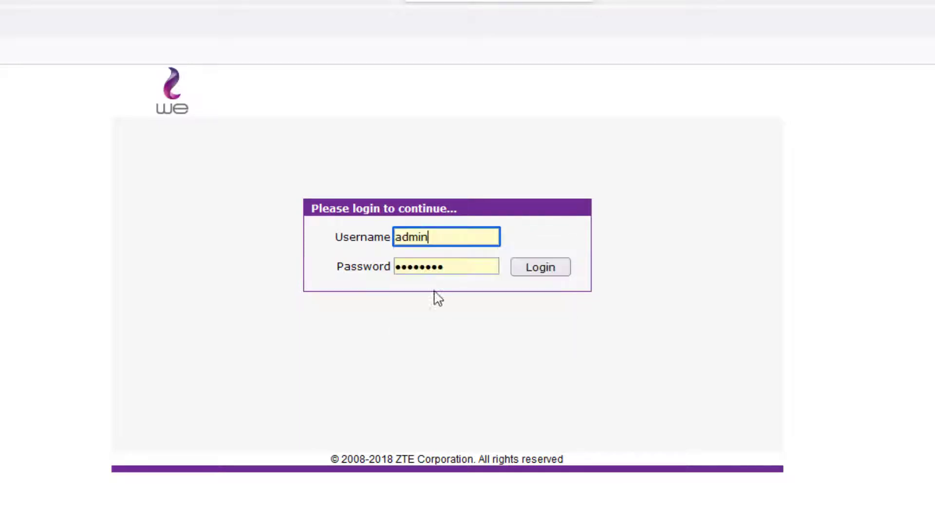
pyautogui.click(534, 269)
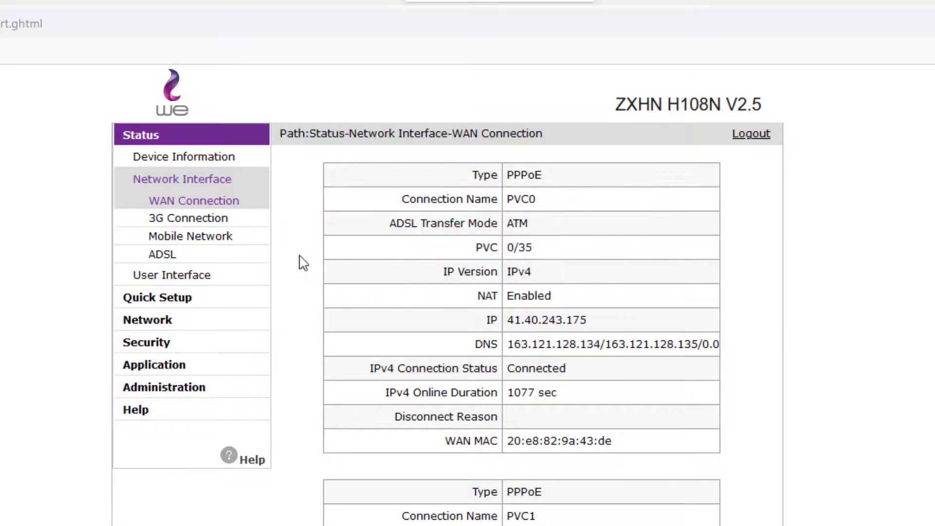
# Step: Set SSID1 to hidden in the router's WLAN SSID settings, submit the change, and close the router page
pyautogui.click(168, 320)
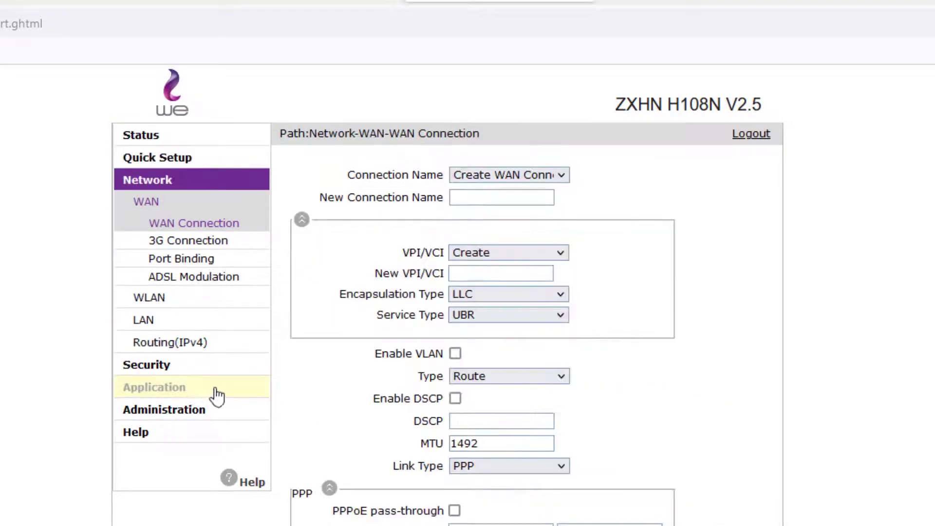
pyautogui.click(161, 304)
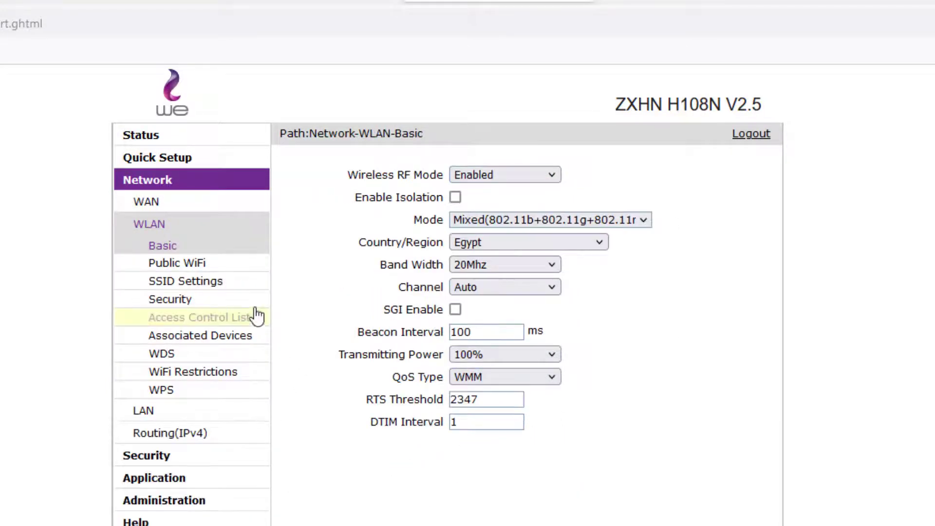
pyautogui.click(190, 289)
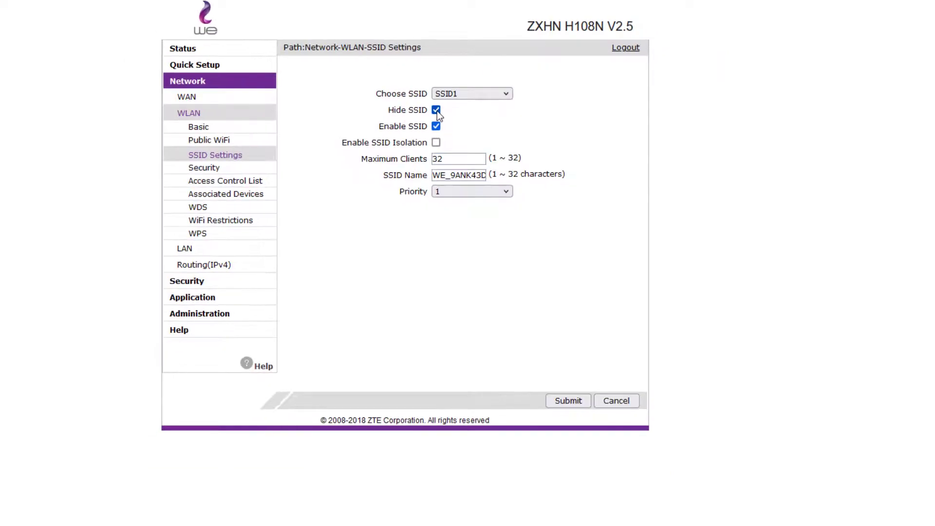
pyautogui.click(559, 405)
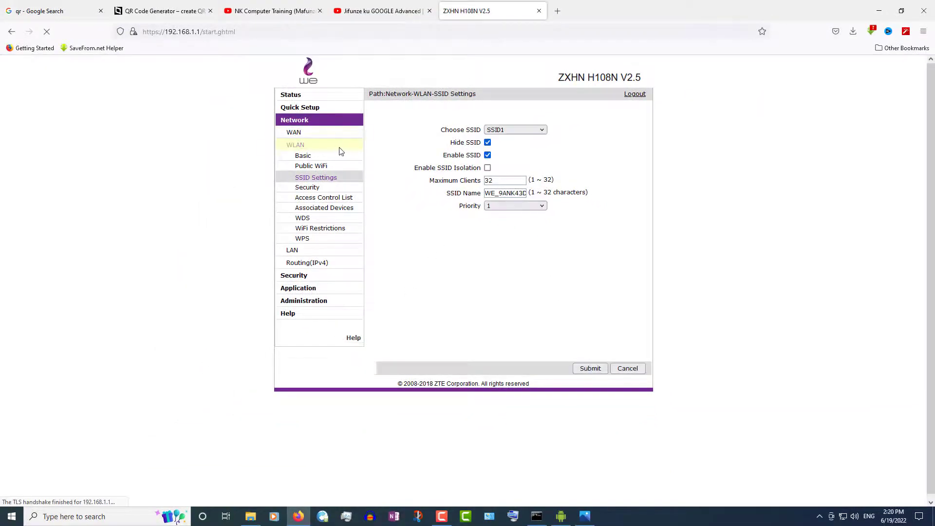
pyautogui.click(539, 11)
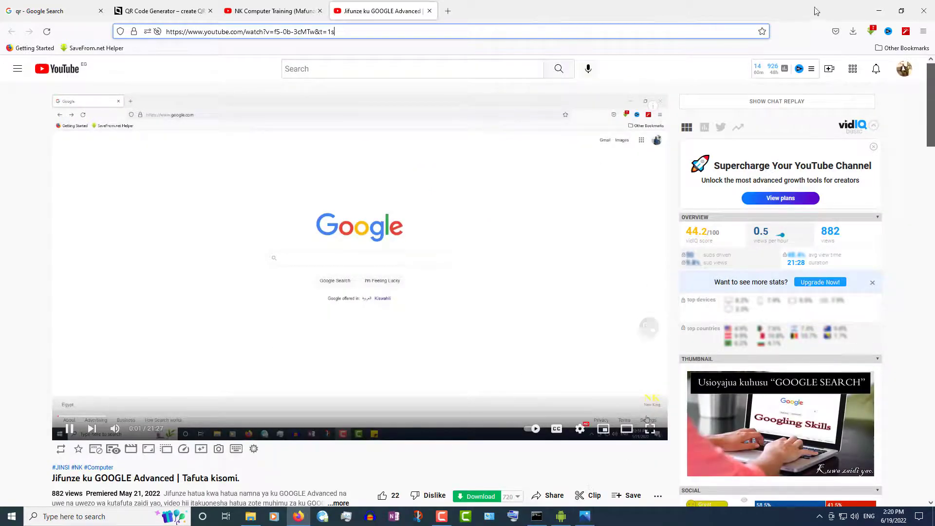
# Step: Check the Wi-Fi networks available on the mirrored phone, and reload the QR Code Generator page in Firefox
pyautogui.click(560, 516)
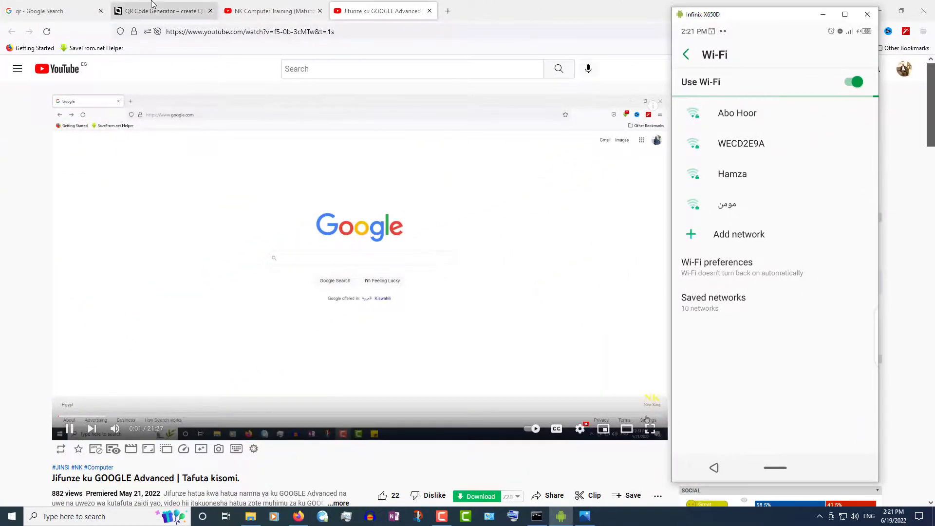
pyautogui.click(151, 4)
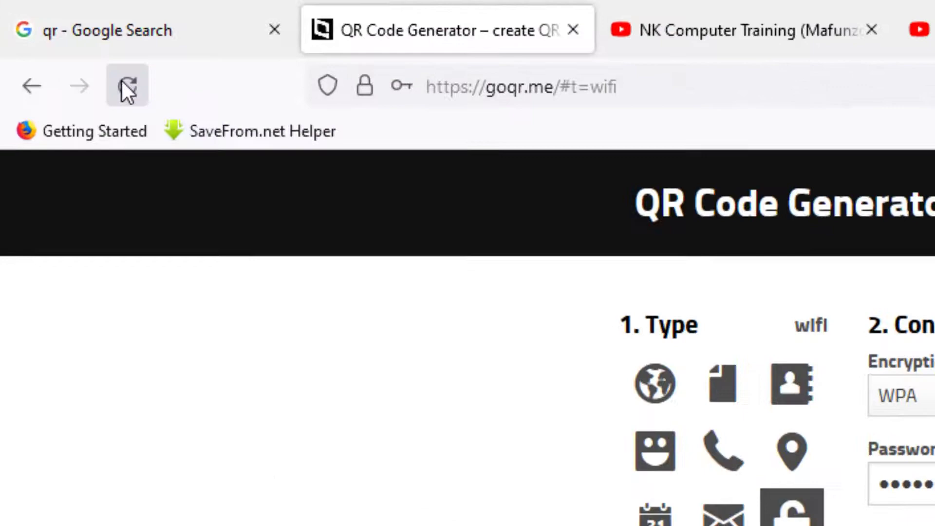
pyautogui.click(45, 30)
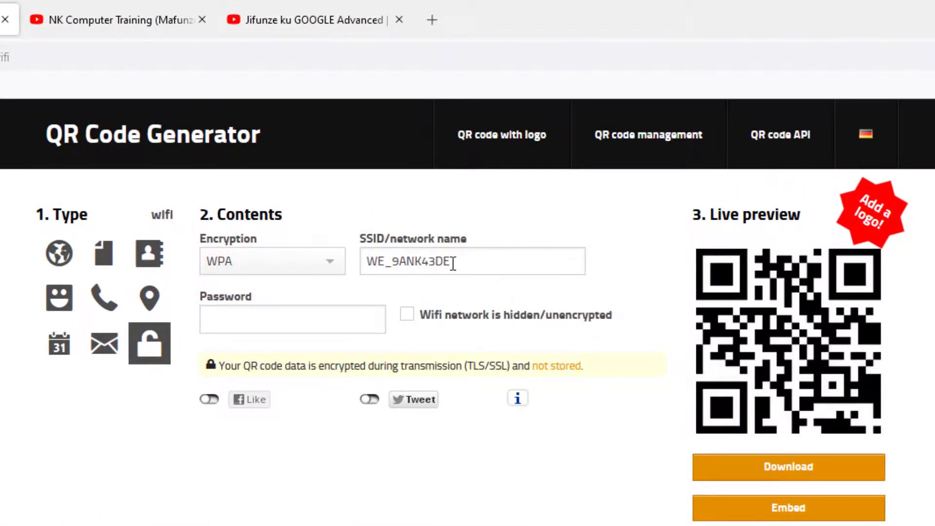
# Step: Enter the wifi password for WE_9ANK43DE in the QR code contents and mark the network as hidden/unencrypted
pyautogui.click(250, 332)
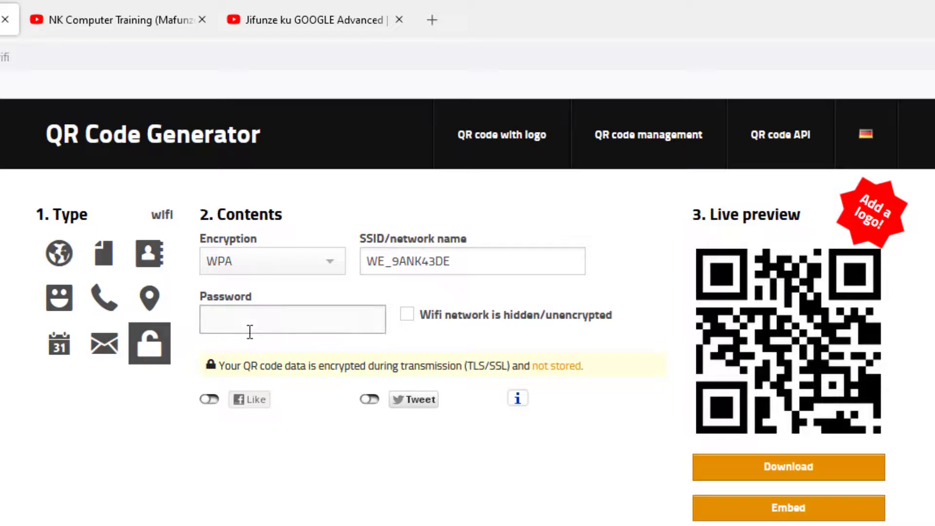
pyautogui.write('•••')
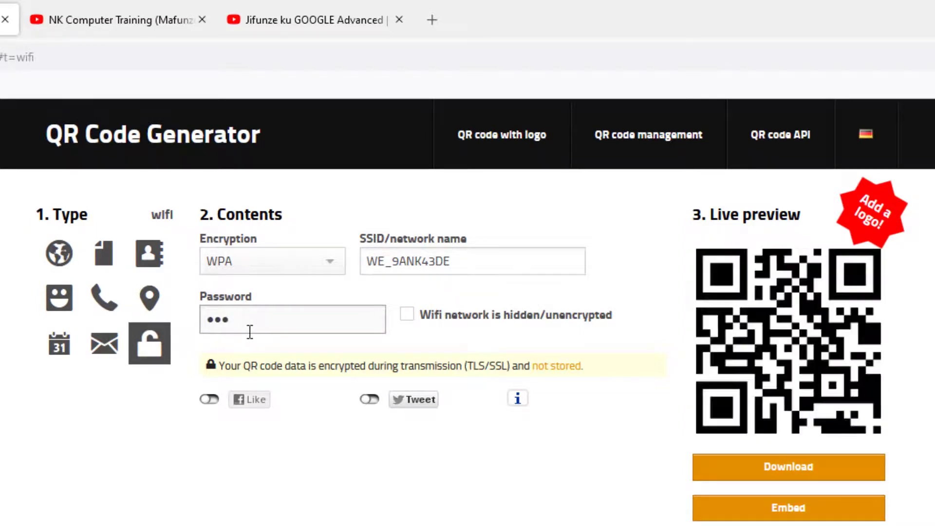
pyautogui.write('••••')
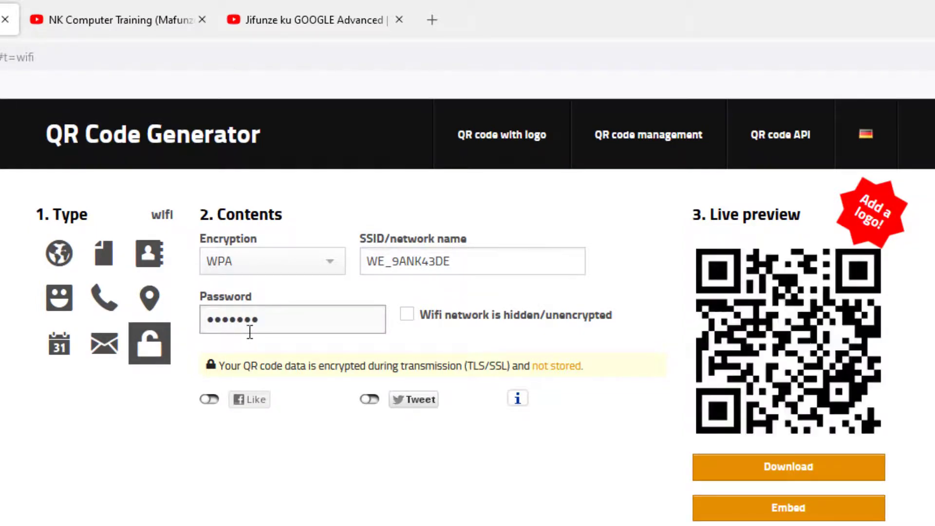
pyautogui.write('•')
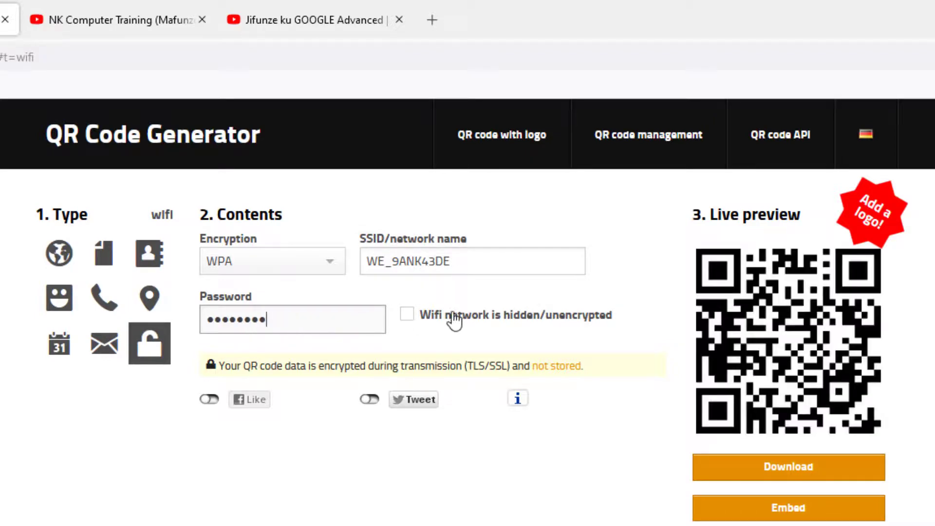
pyautogui.click(407, 314)
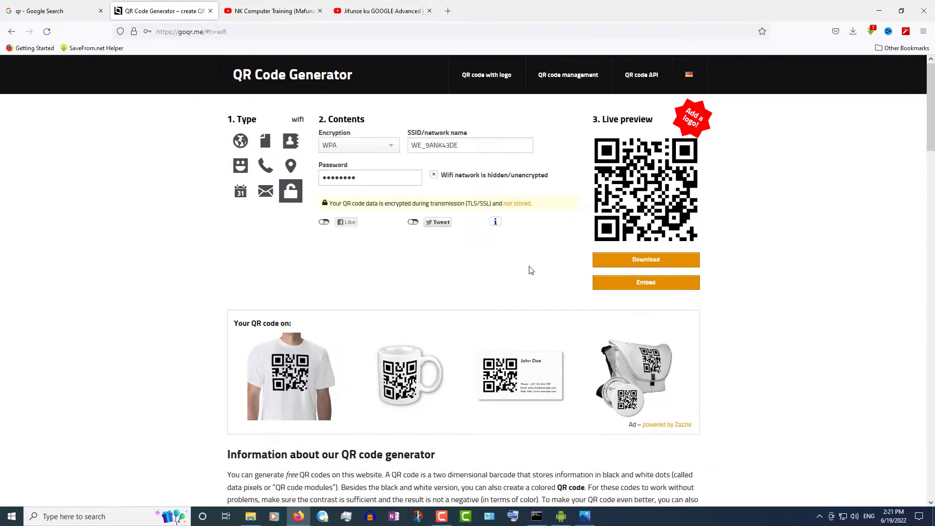
# Step: Check the mirrored phone's Wi-Fi list, and connect the phone to the hidden WE_9ANK43DE network from the scanned QR code
pyautogui.click(562, 516)
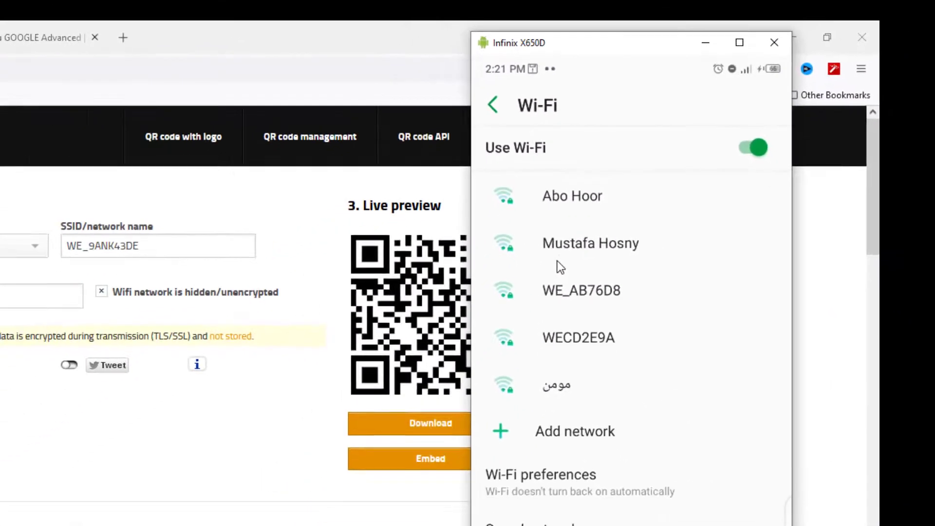
pyautogui.click(202, 425)
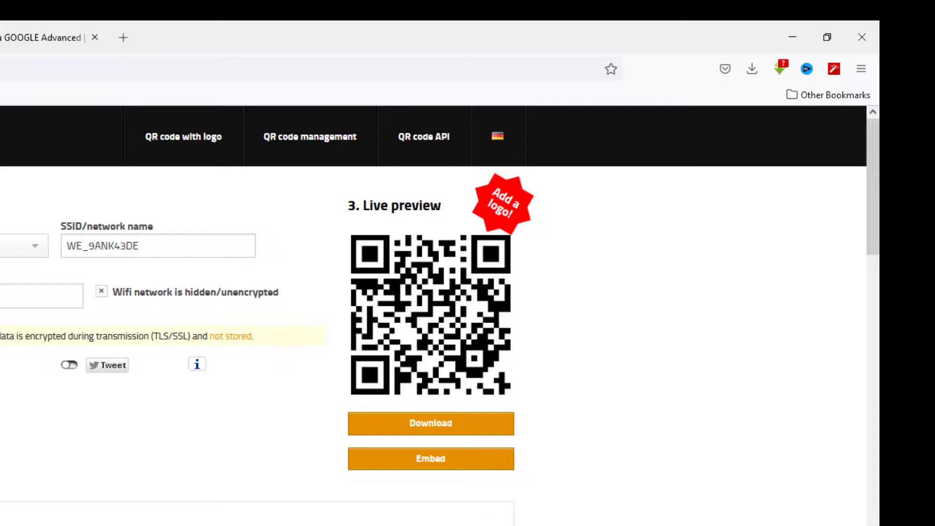
pyautogui.hotkey('alt', 'Tab')
pyautogui.hotkey('alt', 'b')
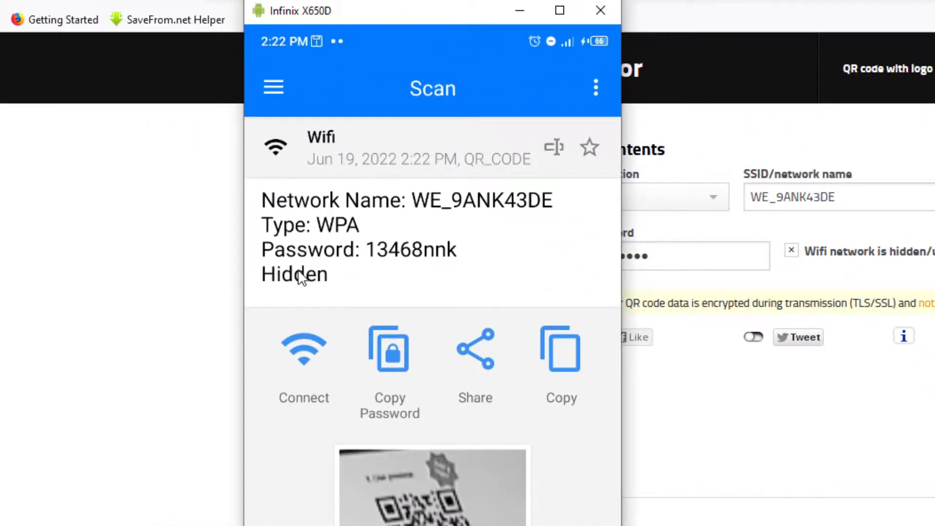
pyautogui.click(315, 345)
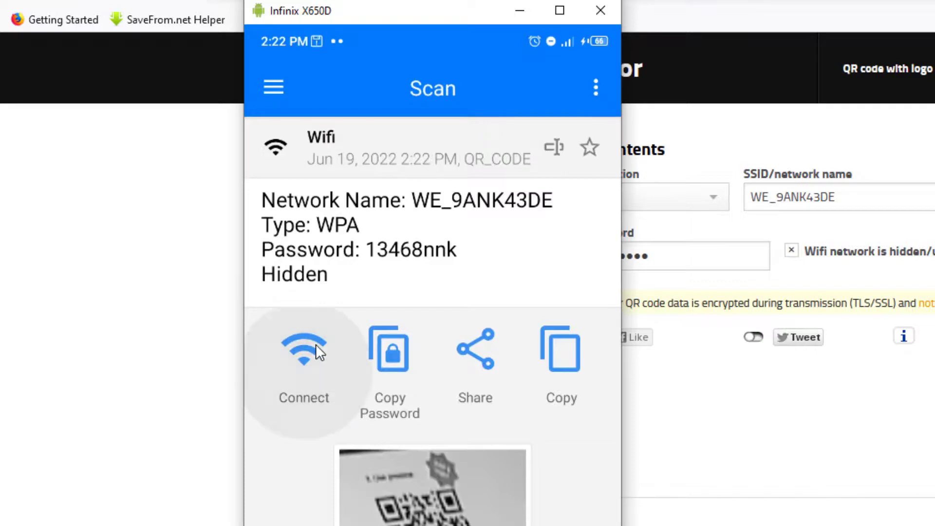